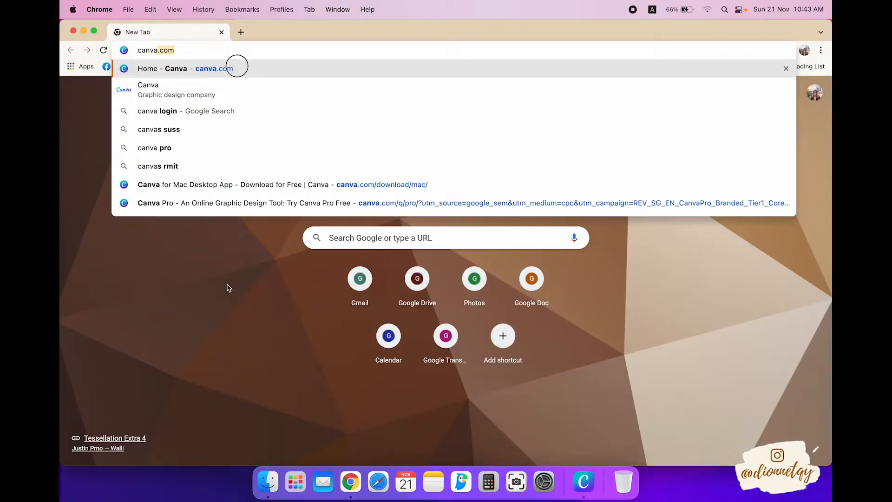
Step: Open the Canva website in the browser, view its home page, and close the window again
left_click(237, 66)
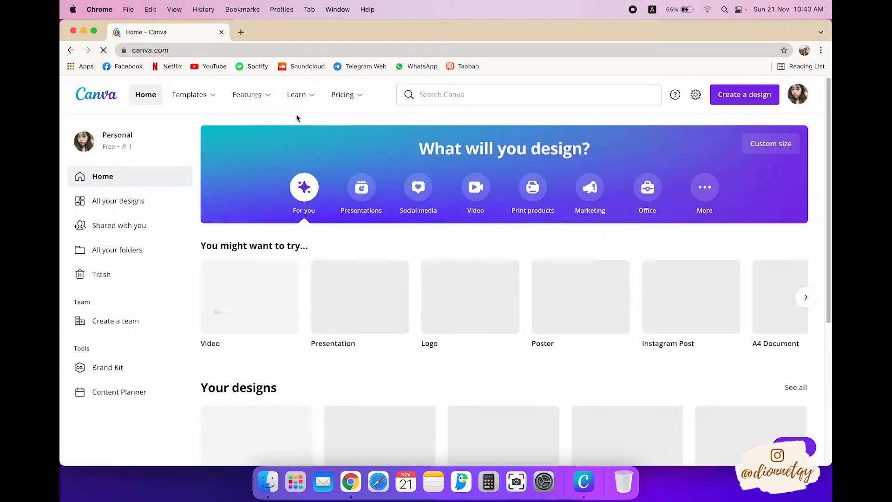
mouse_move(247, 95)
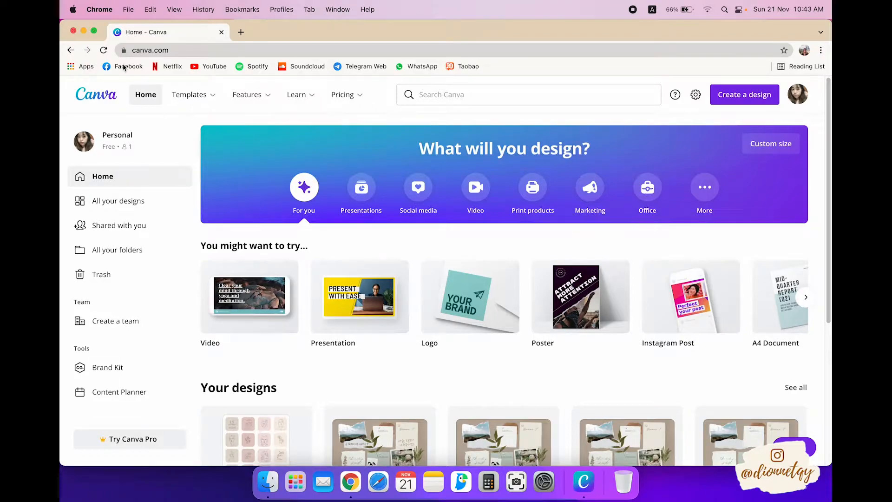
left_click(74, 31)
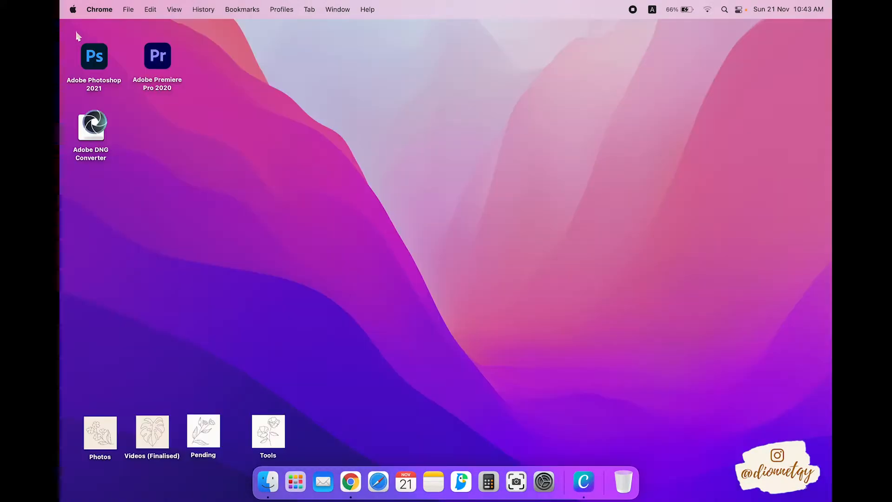
Step: Switch to the Canva desktop app and search its templates for the Desktop Wallpaper format
left_click(583, 481)
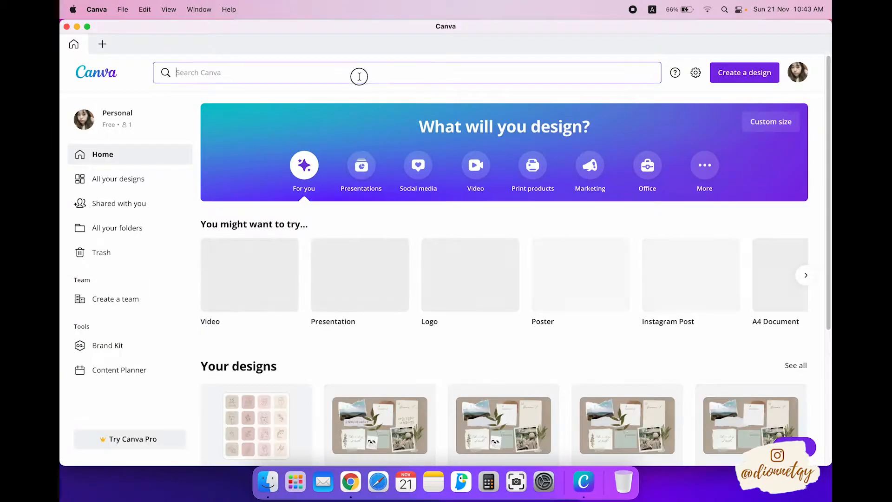
left_click(361, 74)
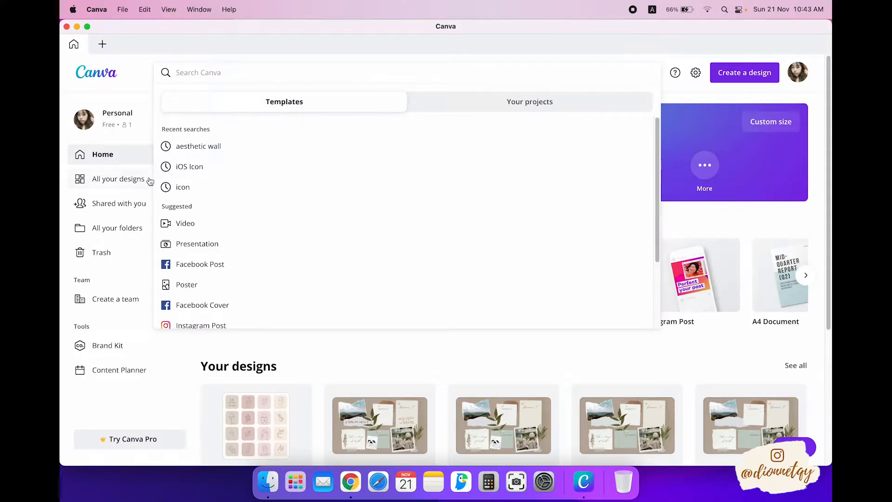
type("dek")
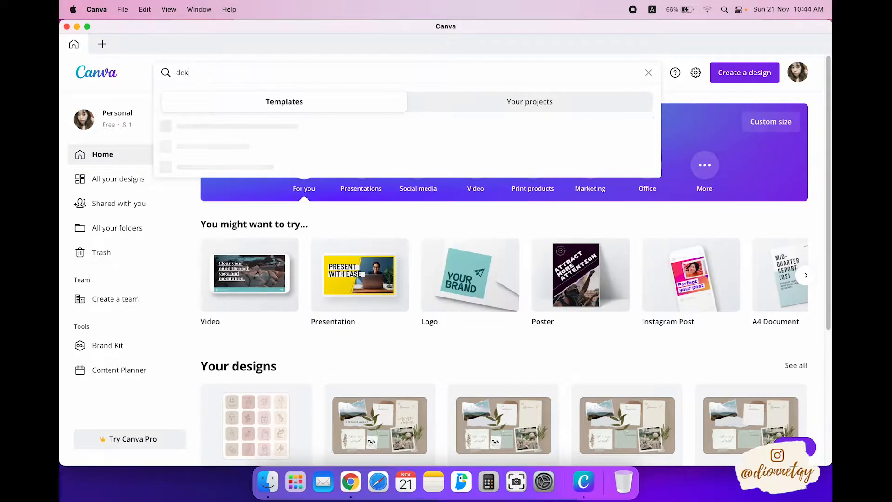
left_click(216, 167)
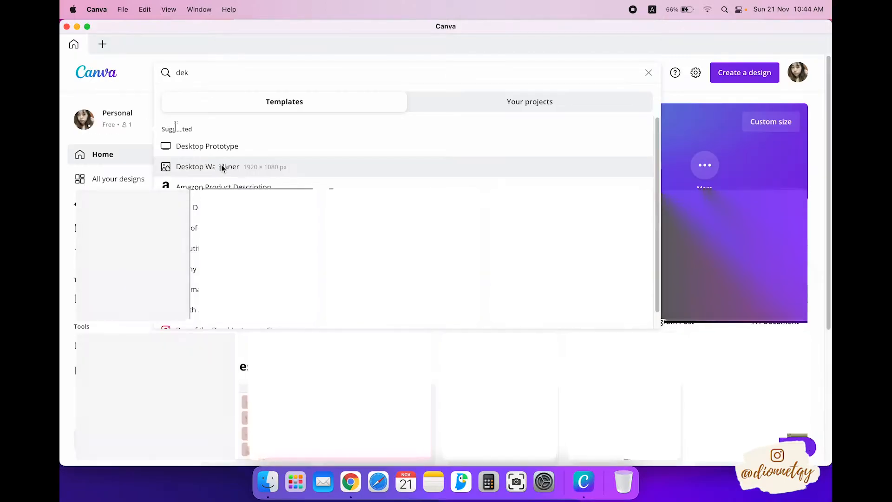
Step: Open the brown and beige wallpaper template with School Files, Assignments, Personal Files and Club Documents notes
scroll(451, 368, "down", 15)
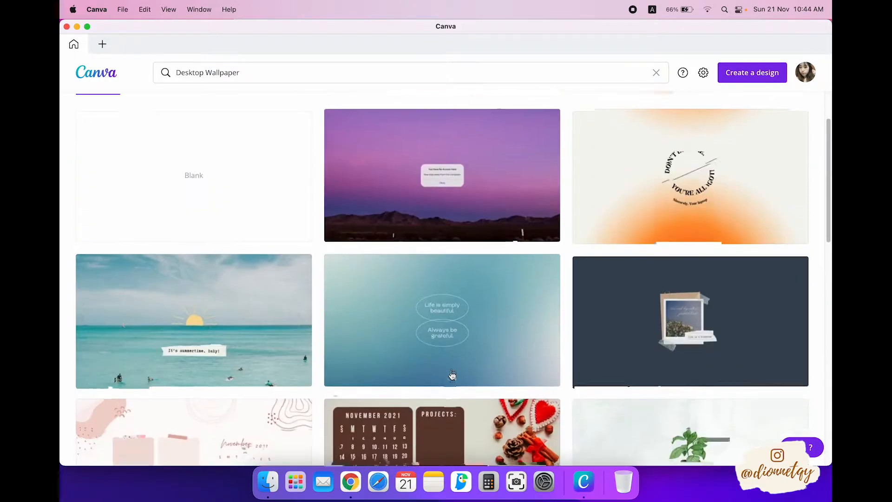
scroll(452, 379, "down", 15)
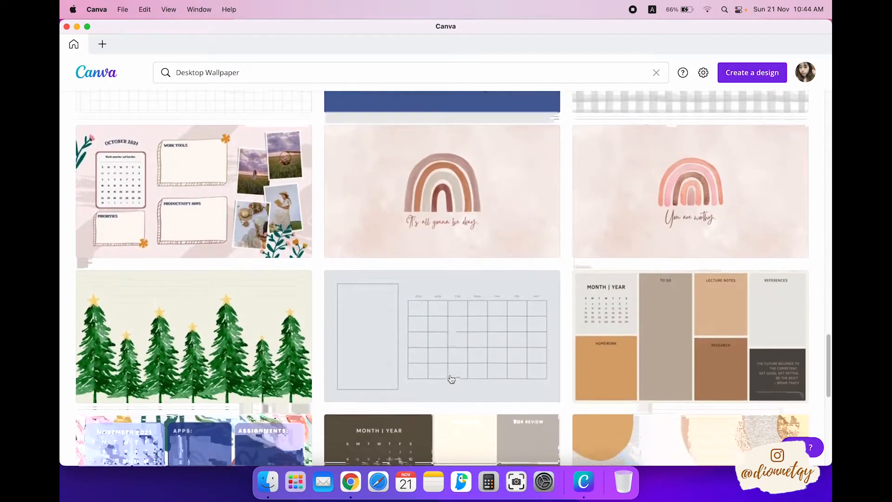
scroll(451, 379, "down", 3)
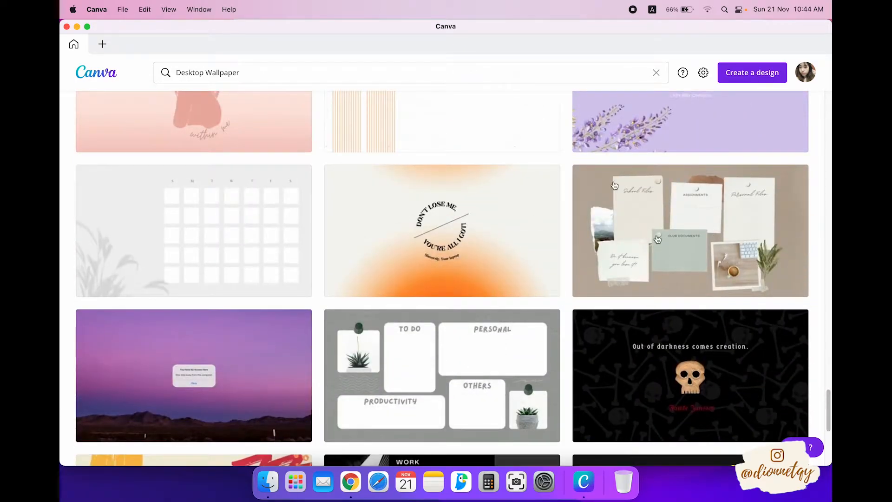
left_click(689, 229)
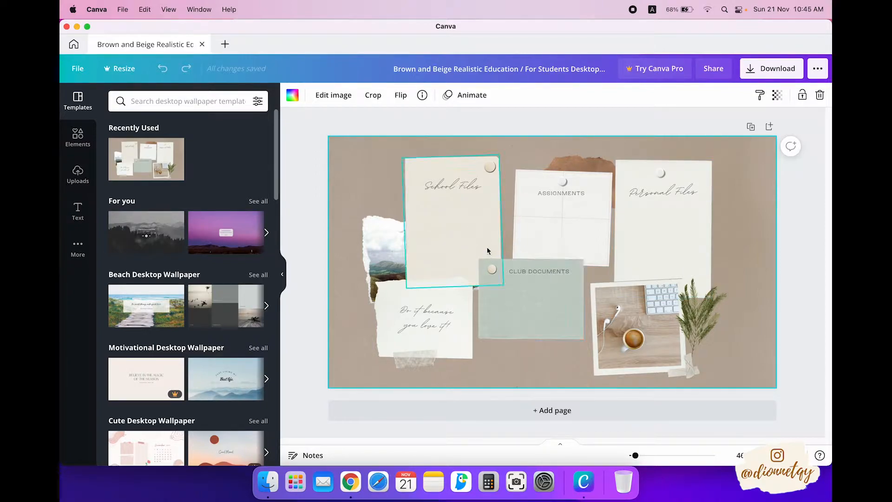
Step: Delete the Personal Files paper and move the School Files paper together with its pin into its place
left_click(680, 246)
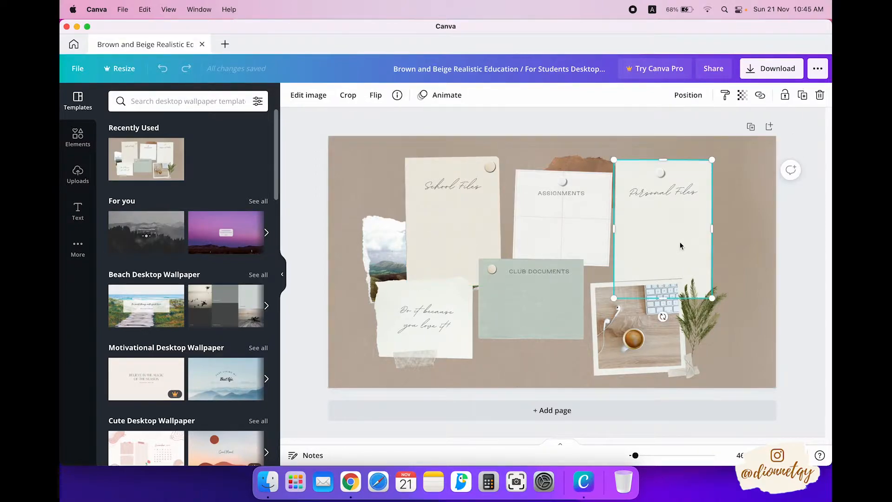
key("Delete")
left_click(442, 227)
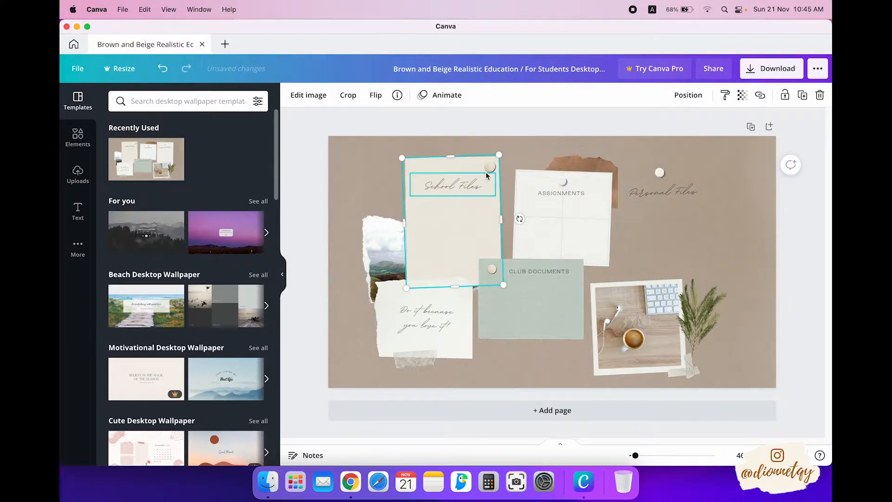
left_click(490, 167, "shift")
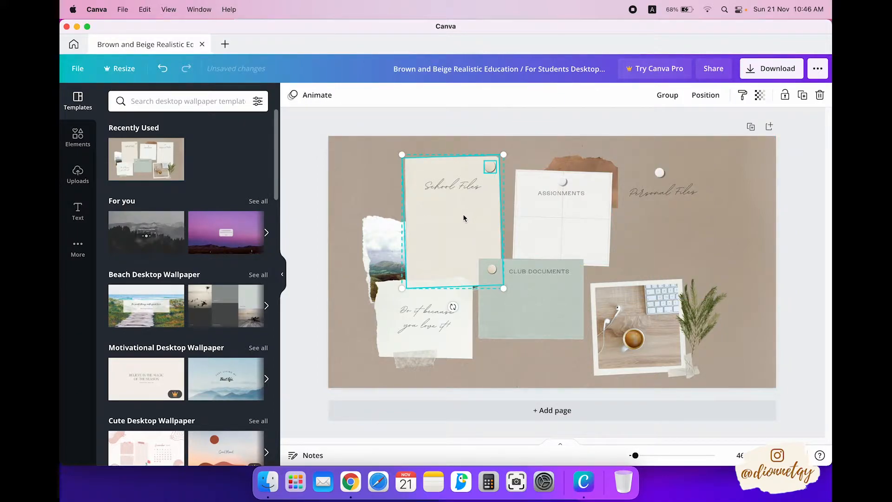
left_click_drag(464, 218, 674, 210)
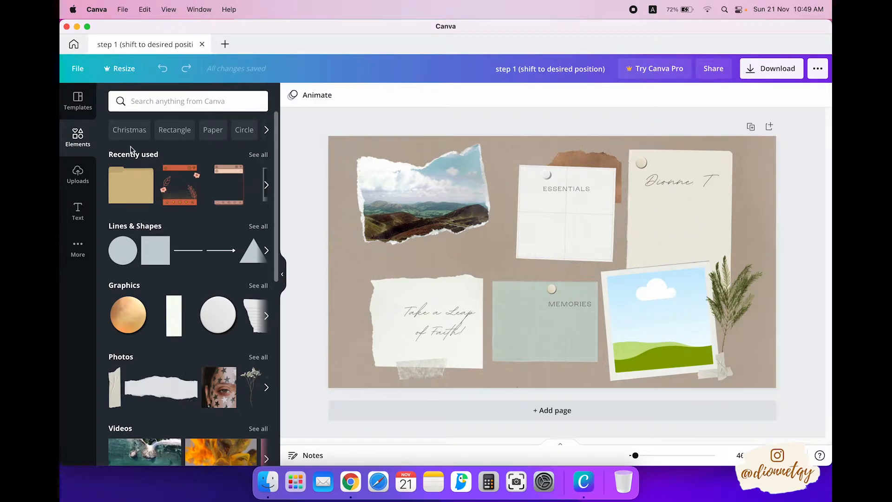
Step: Search the elements for "paper", browse the results, and return to the elements overview
left_click(170, 103)
type("paper")
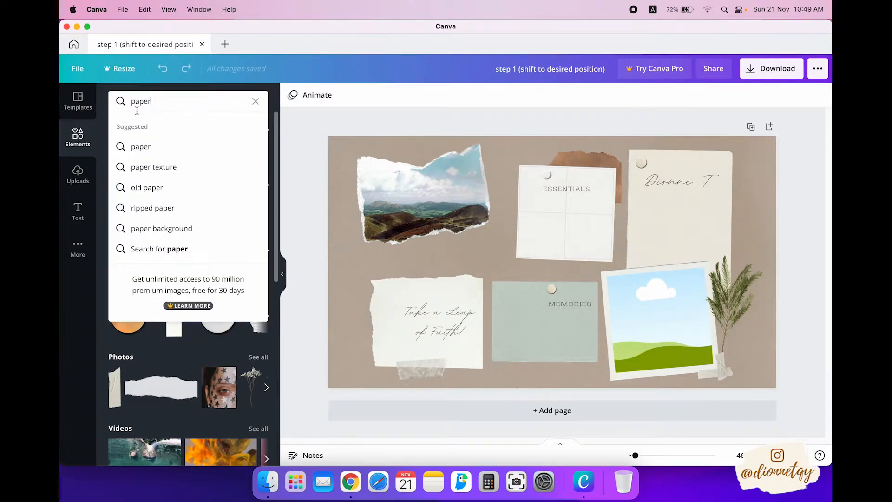
key("Return")
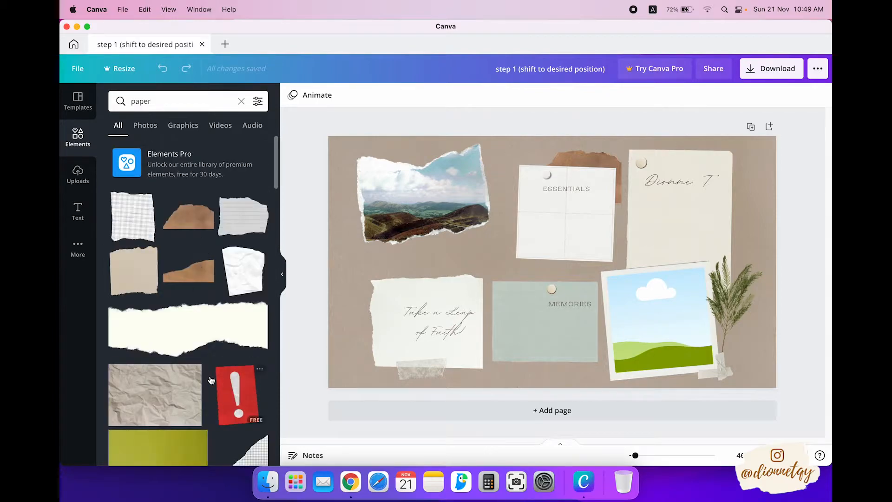
scroll(195, 369, "down", 5)
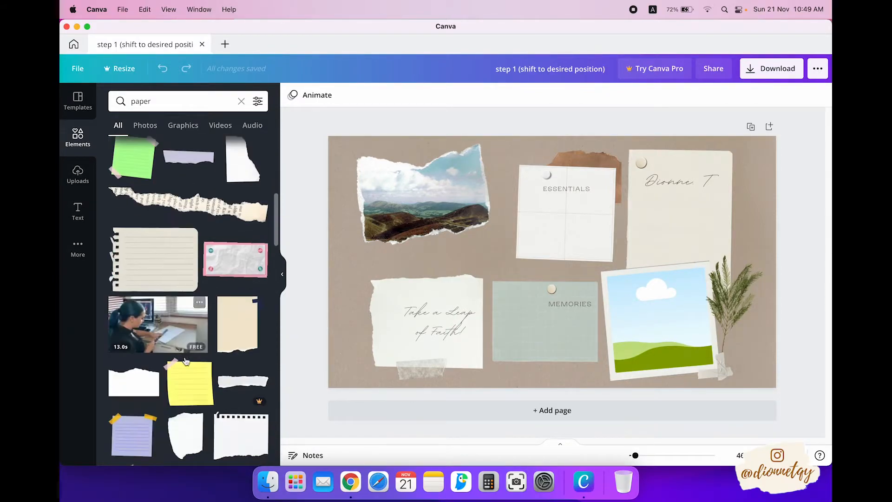
scroll(185, 361, "down", 10)
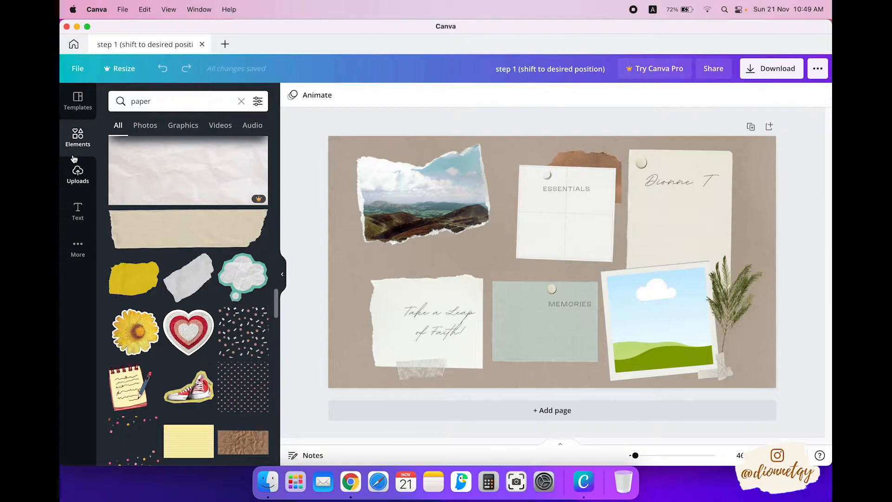
left_click(77, 139)
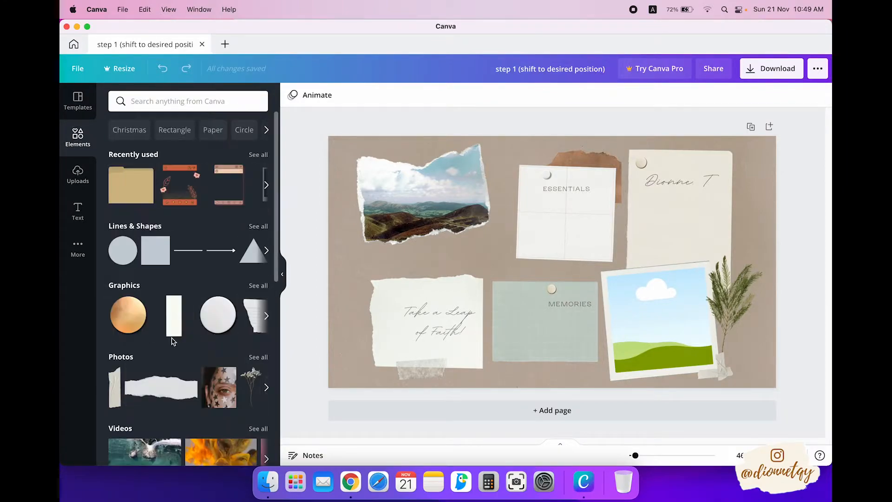
Step: Insert the torn white paper strip from the photo elements, shrink it, and place it over the landscape photo's lower edge
left_click(166, 394)
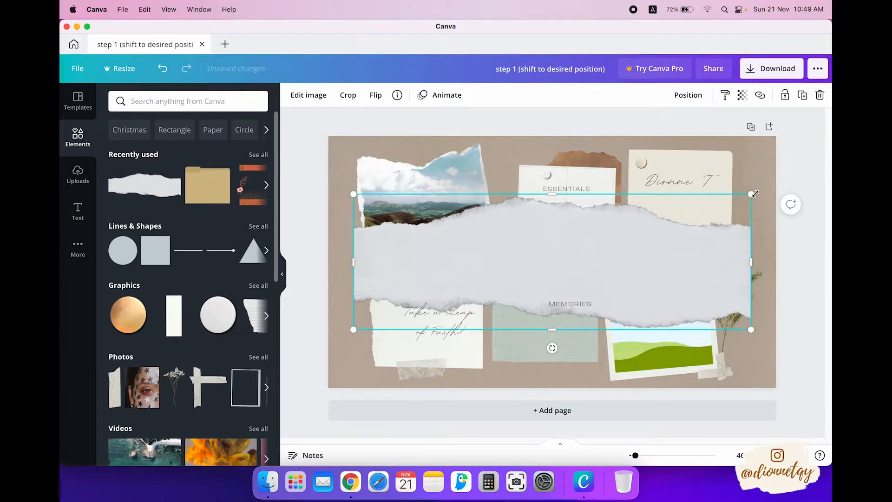
left_click_drag(753, 193, 573, 255)
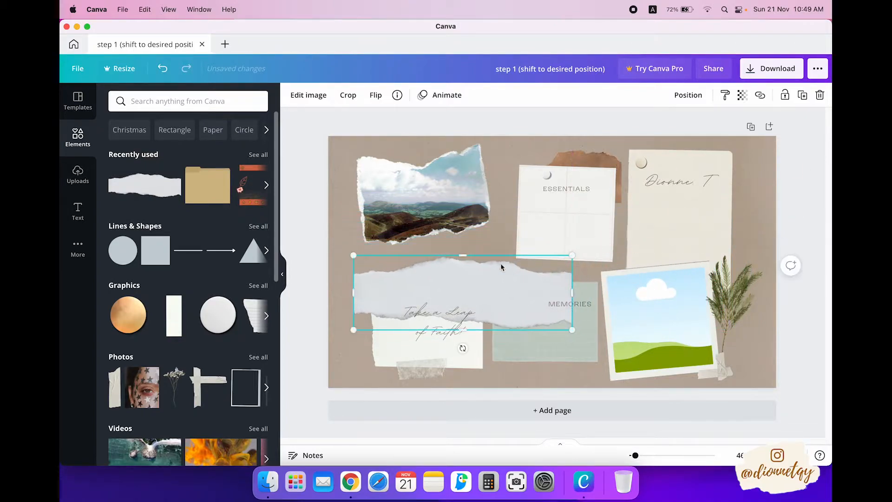
left_click_drag(431, 268, 430, 226)
left_click_drag(569, 212, 522, 230)
left_click_drag(462, 254, 483, 242)
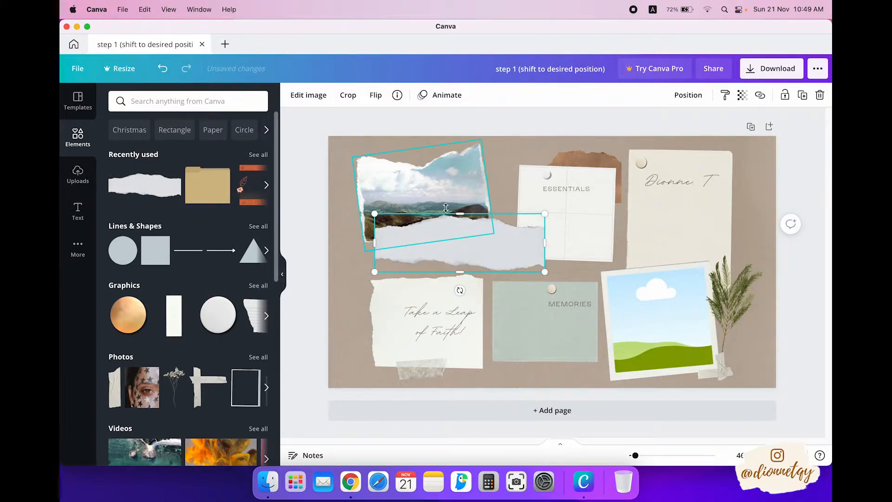
Step: Send the torn paper strip backward twice in the layer order
right_click(470, 241)
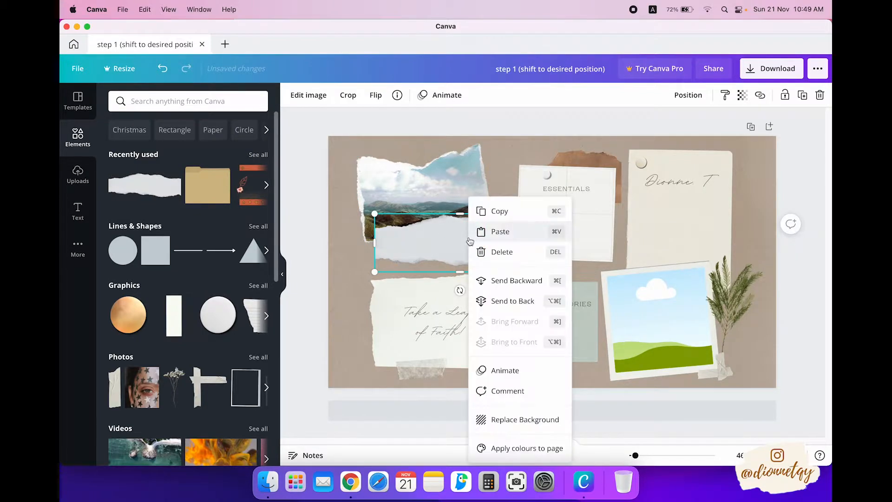
left_click(495, 282)
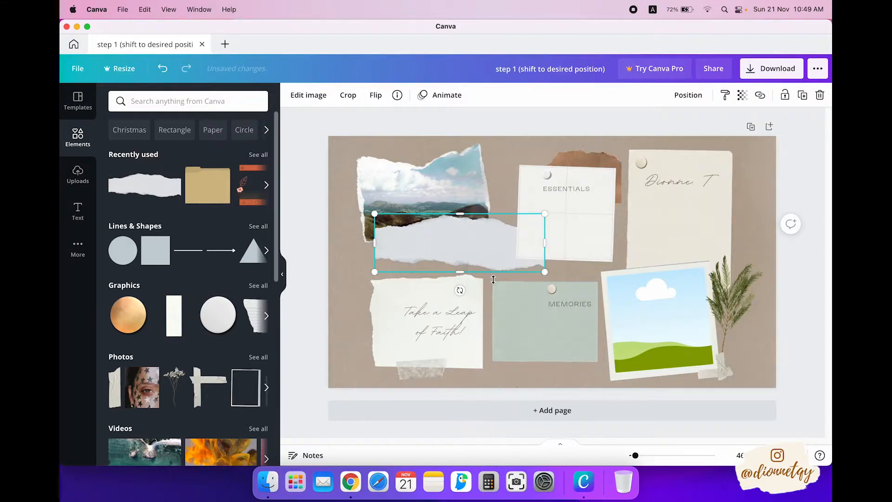
right_click(432, 244)
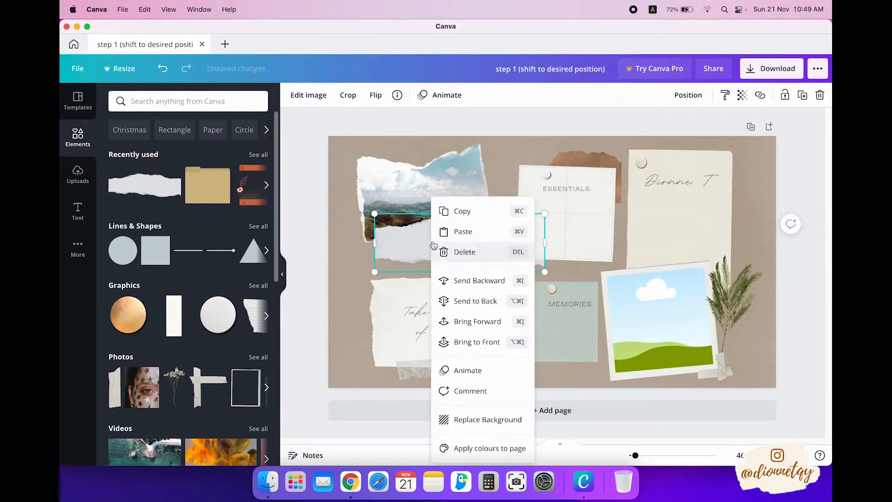
left_click(465, 280)
Step: Move the torn paper strip slightly lower and shrink it to fit between the landscape photo and the quote note
left_click_drag(465, 256, 497, 263)
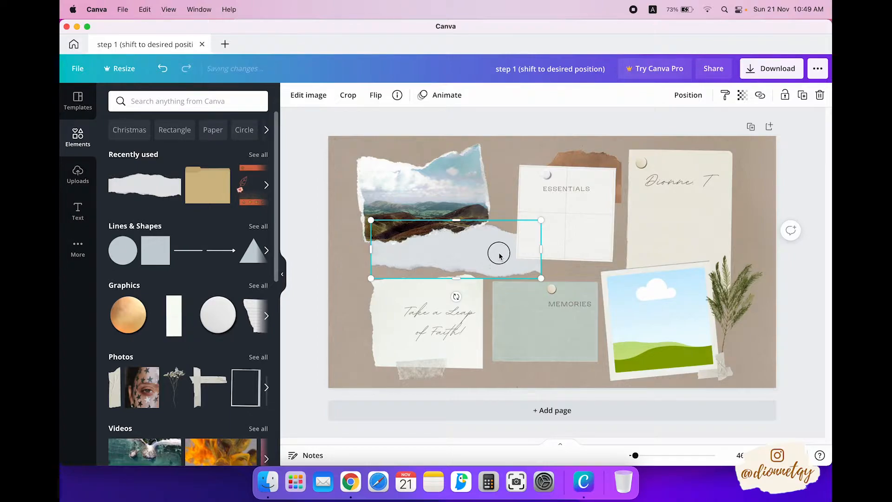
left_click_drag(499, 253, 497, 251)
left_click_drag(541, 213, 529, 217)
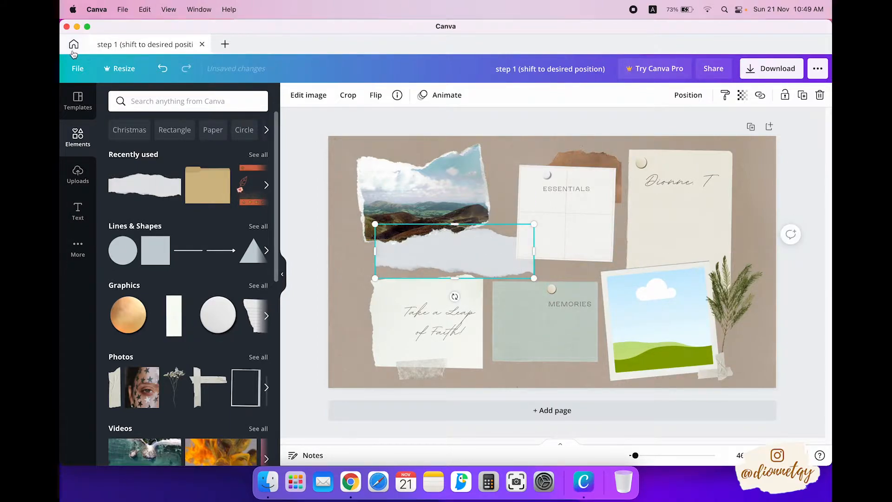
Step: Place the uploaded photo of the person in a beret beside pink blossoms into the empty polaroid frame
left_click(646, 320)
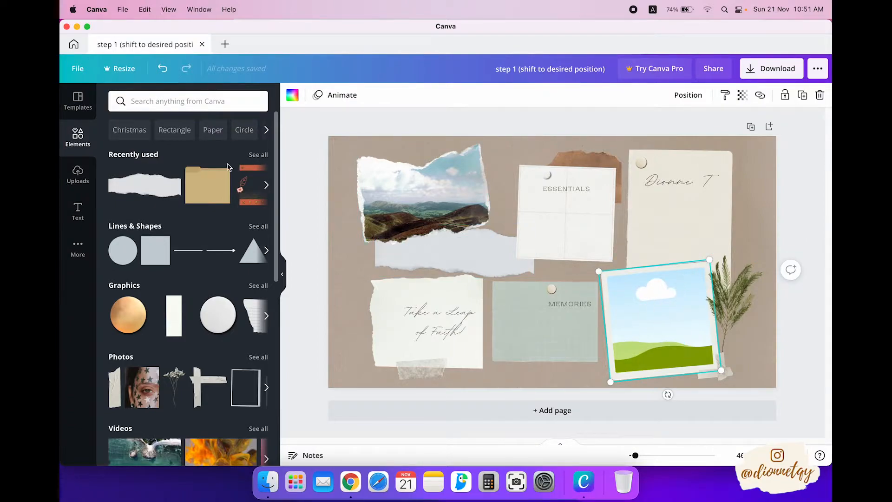
left_click(72, 177)
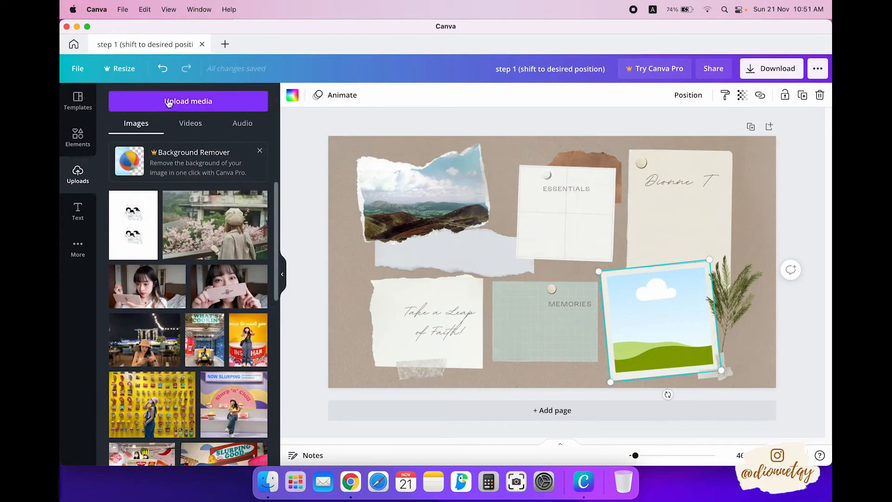
left_click(218, 234)
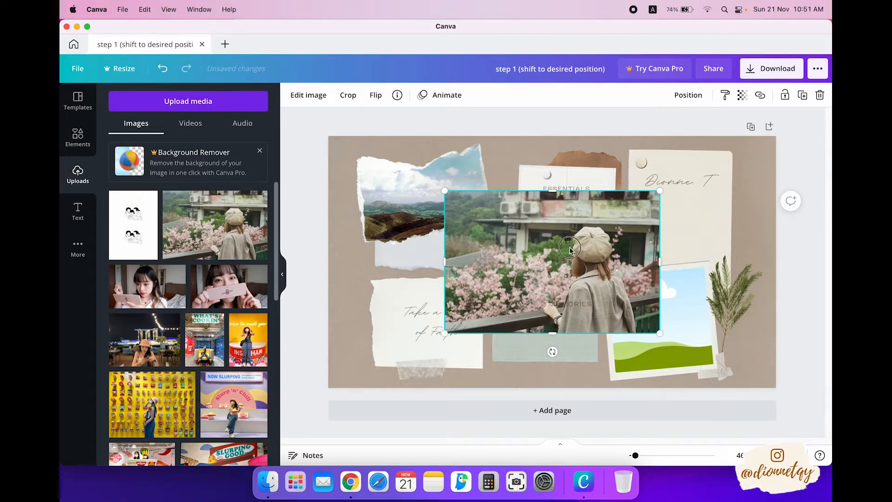
left_click_drag(569, 249, 640, 306)
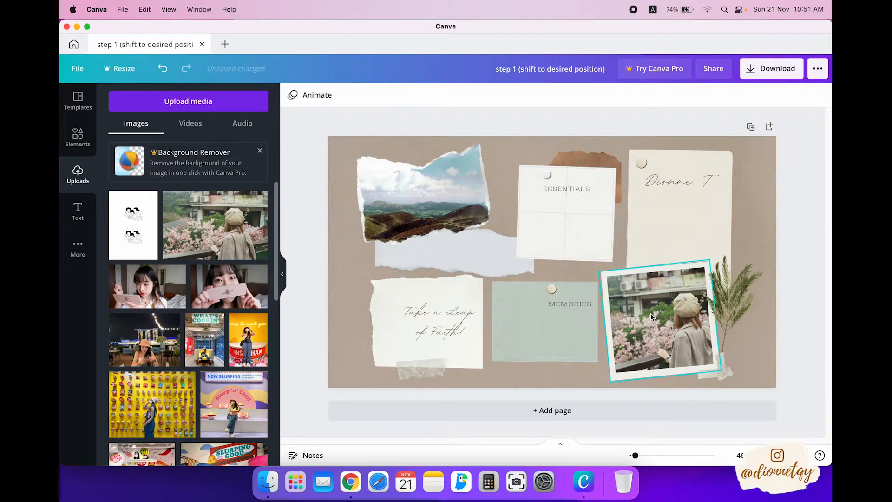
Step: Shift the photo slightly sideways within the polaroid frame and apply the new crop position
double_click(651, 316)
left_click_drag(649, 315, 653, 315)
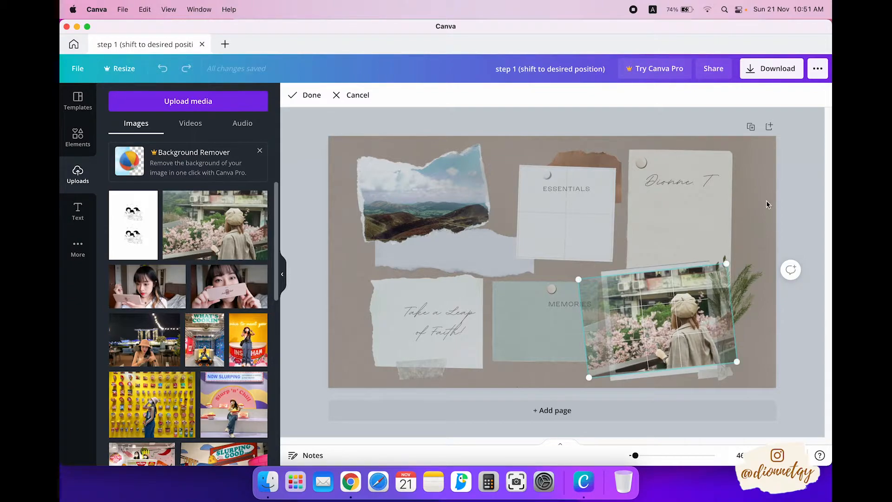
key("Return")
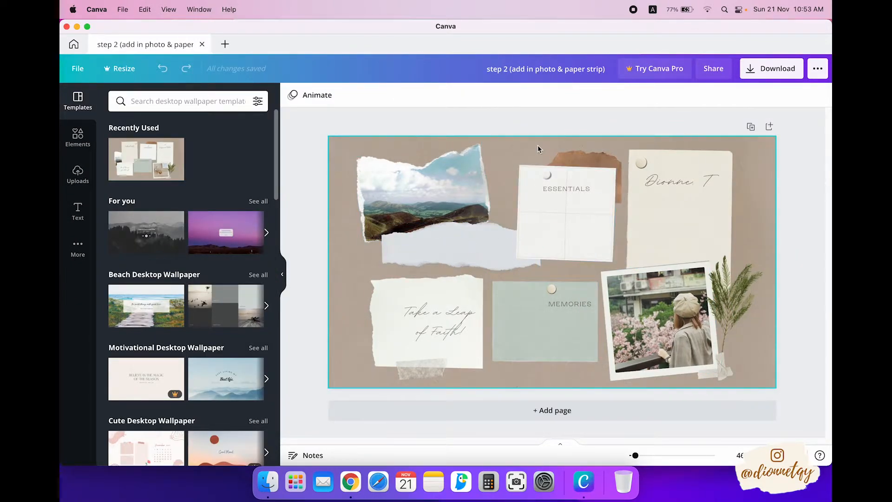
Step: Search the elements library for "leave", browse the leaf graphics and clear the search
left_click(77, 136)
type("leave")
key("Return")
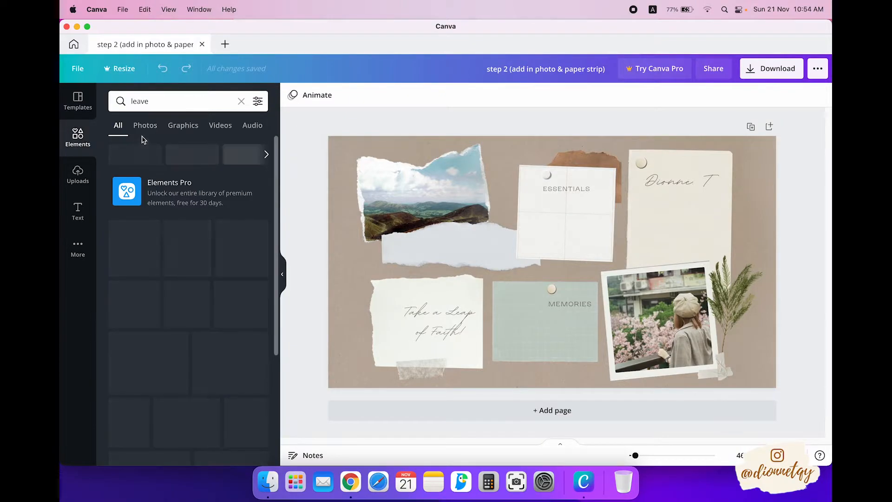
scroll(200, 326, "down", 10)
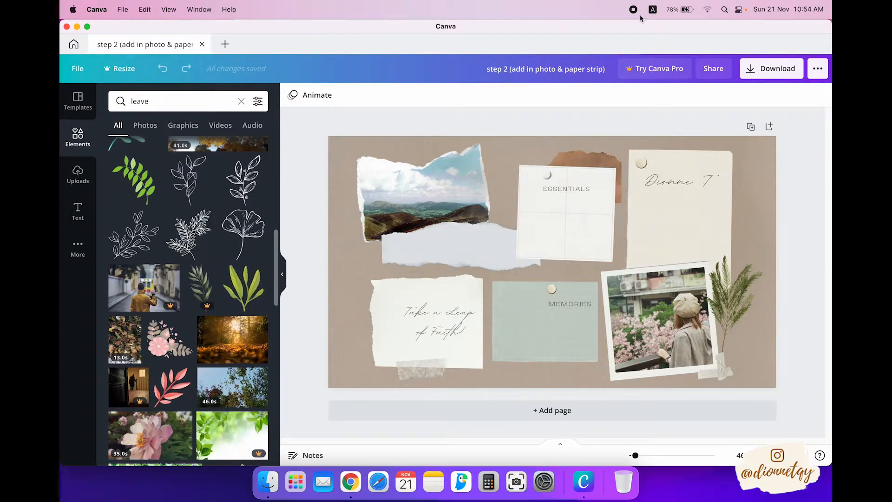
left_click(241, 101)
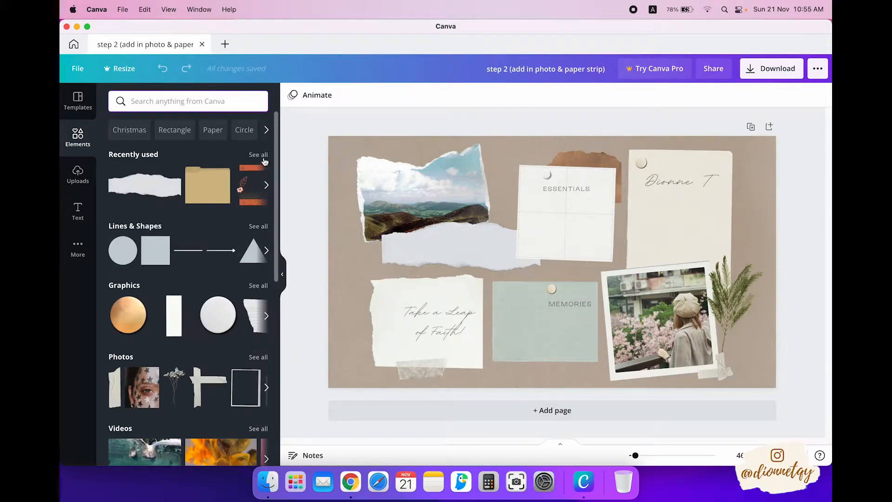
Step: Add the green leaf branch from the recently used elements to the wallpaper
left_click(263, 158)
scroll(205, 386, "down", 10)
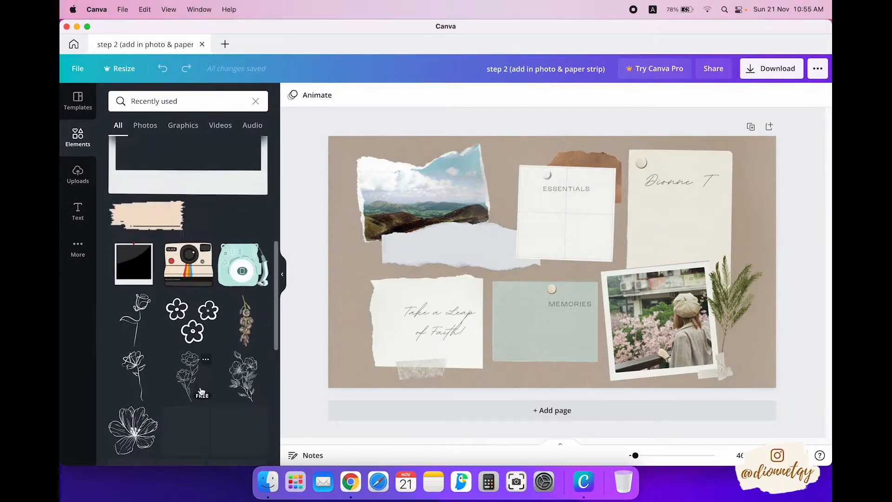
scroll(201, 391, "down", 3)
left_click(245, 316)
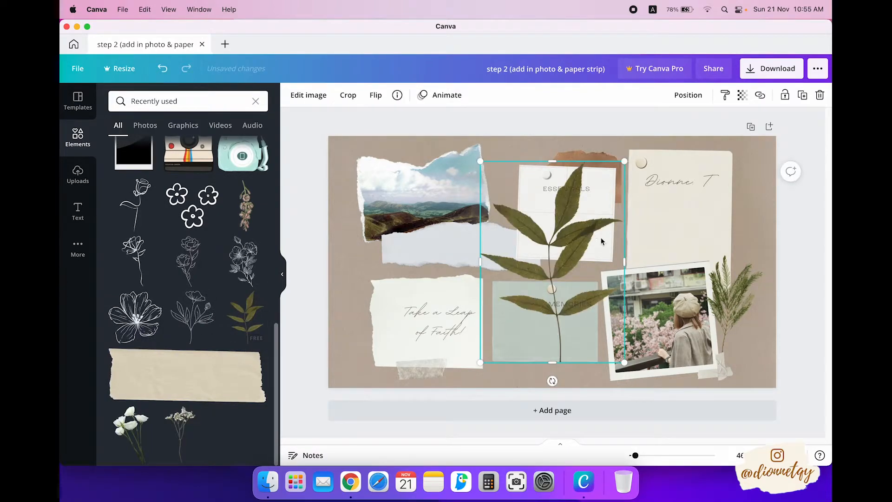
Step: Shrink the leaf branch, place it between the landscape photo and the Essentials note, and tilt it slightly counterclockwise
left_click_drag(567, 262, 549, 250)
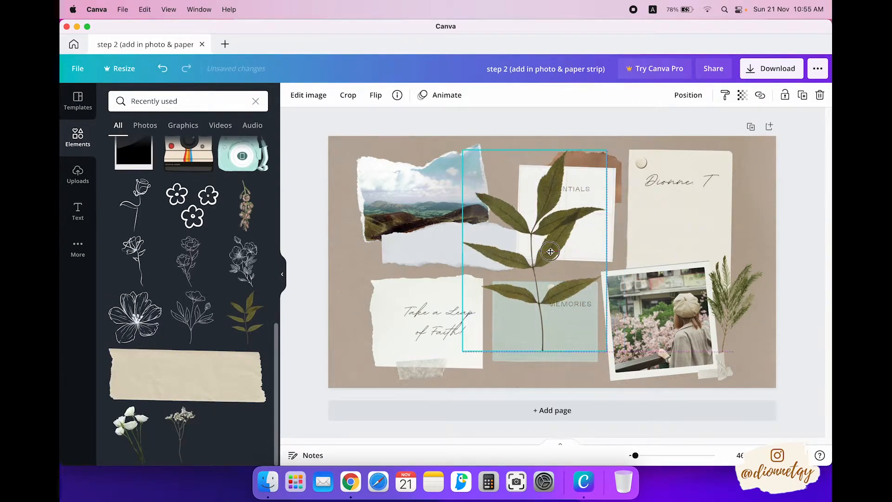
left_click_drag(608, 147, 589, 171)
left_click_drag(542, 224, 531, 202)
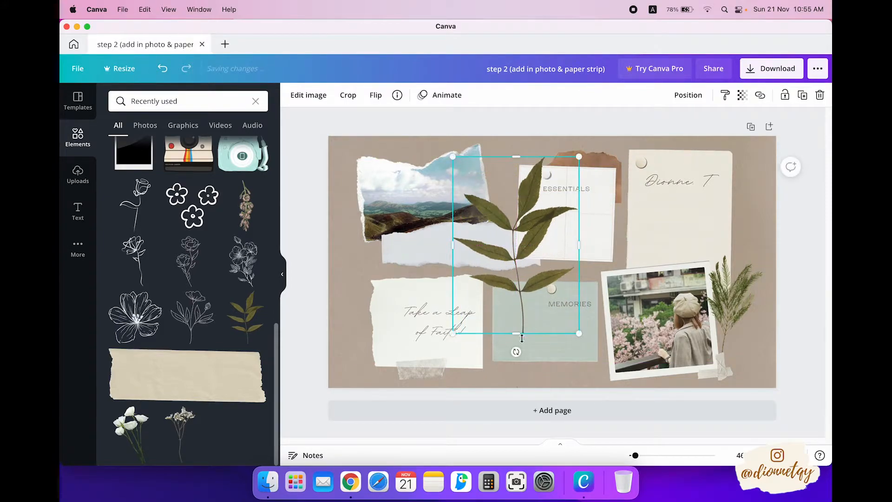
left_click_drag(517, 352, 538, 350)
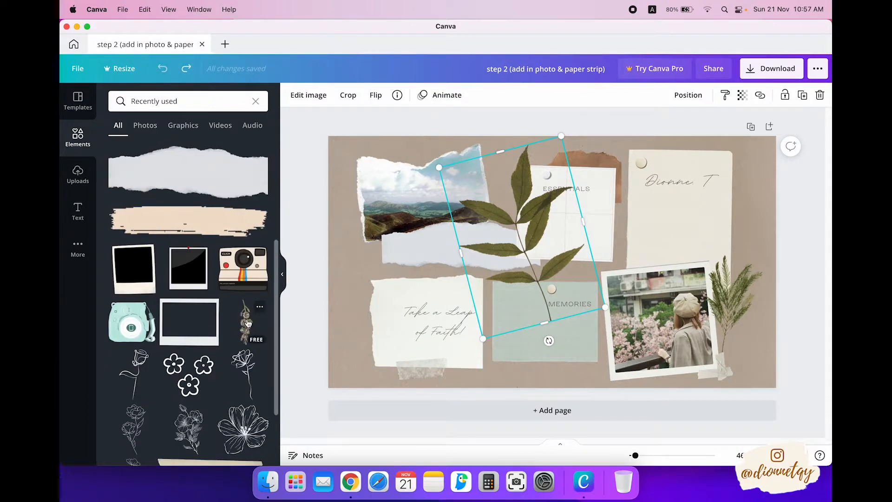
Step: Add the pink flower stem, turn it with its stalk downward, and fit it small beside the "Take a Leap of Faith!" quote
left_click(248, 323)
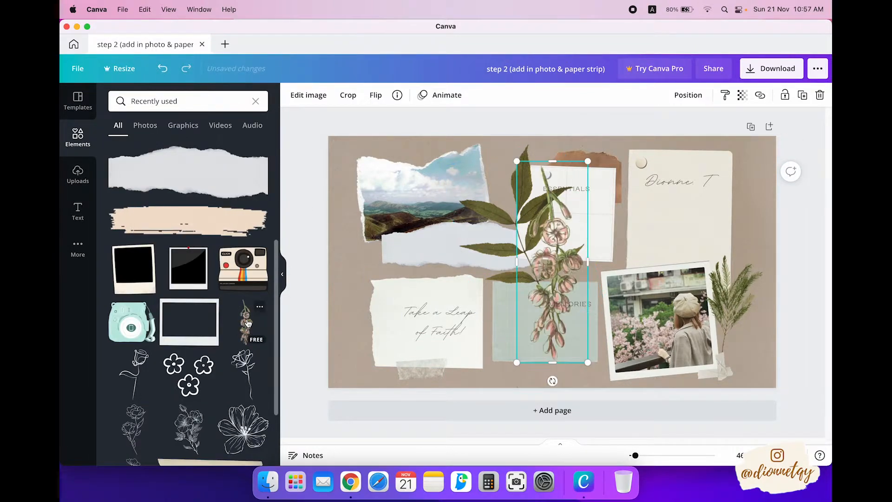
left_click_drag(552, 381, 554, 259)
left_click_drag(389, 321, 396, 348)
left_click_drag(410, 268, 401, 296)
left_click_drag(385, 331, 384, 321)
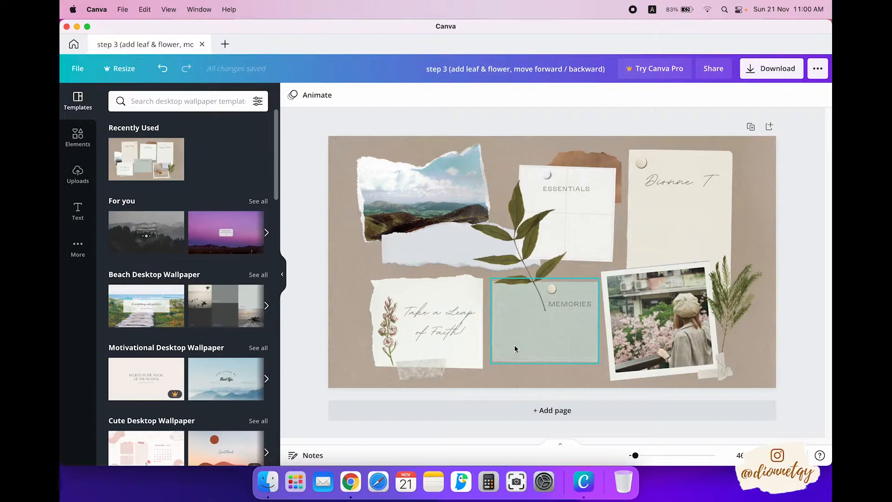
Step: Insert the uploaded black-and-white line drawing of three people and crop it closely to its upper figure group
left_click(78, 174)
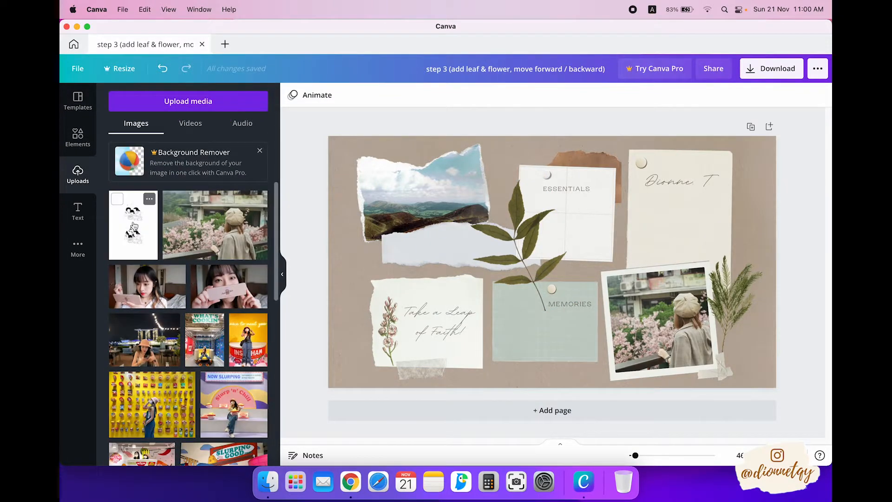
left_click(134, 226)
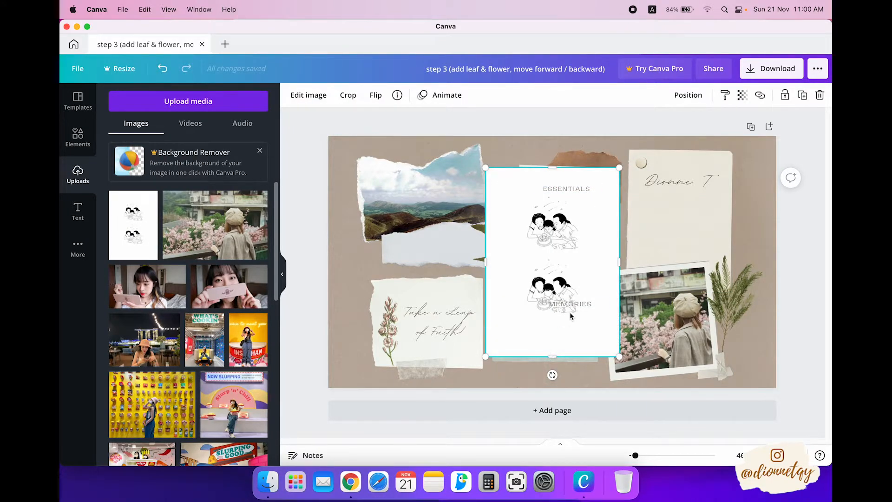
left_click_drag(553, 357, 559, 256)
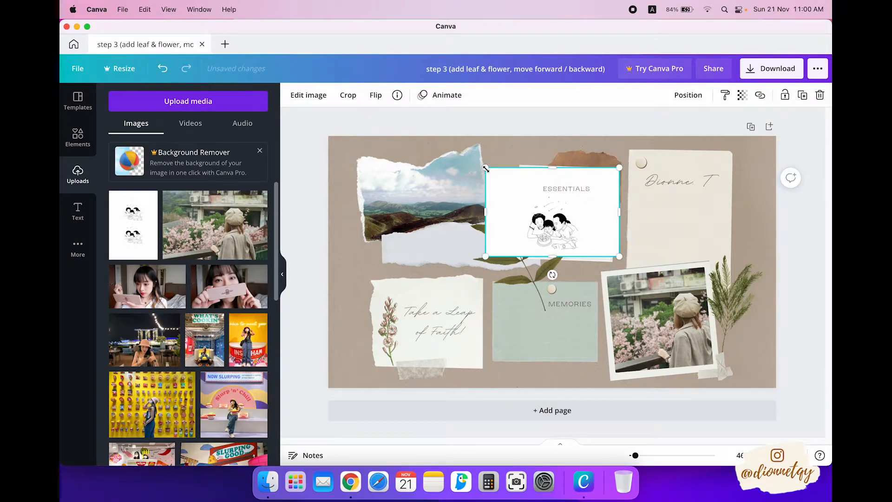
left_click_drag(486, 167, 487, 168)
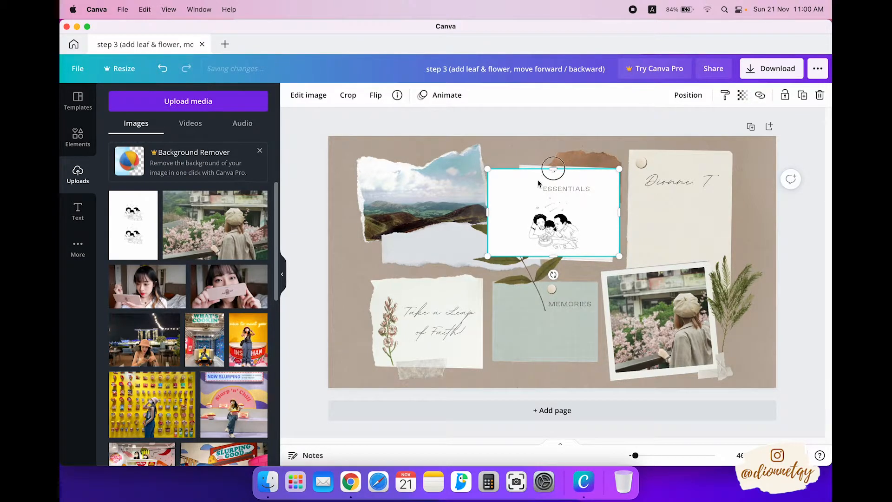
left_click_drag(553, 168, 552, 192)
left_click_drag(488, 224, 519, 224)
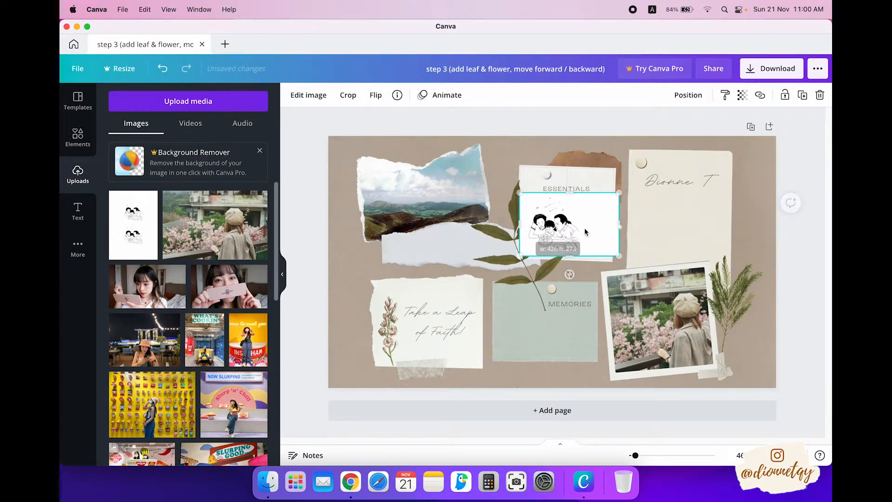
left_click_drag(619, 224, 586, 223)
Step: Move the cropped line drawing onto the lower-left corner of the Memories note and tilt it slightly clockwise
mouse_move(536, 237)
left_mouse_down()
mouse_move(529, 256)
mouse_move(559, 228)
mouse_move(522, 343)
mouse_move(534, 327)
mouse_move(515, 310)
left_mouse_up()
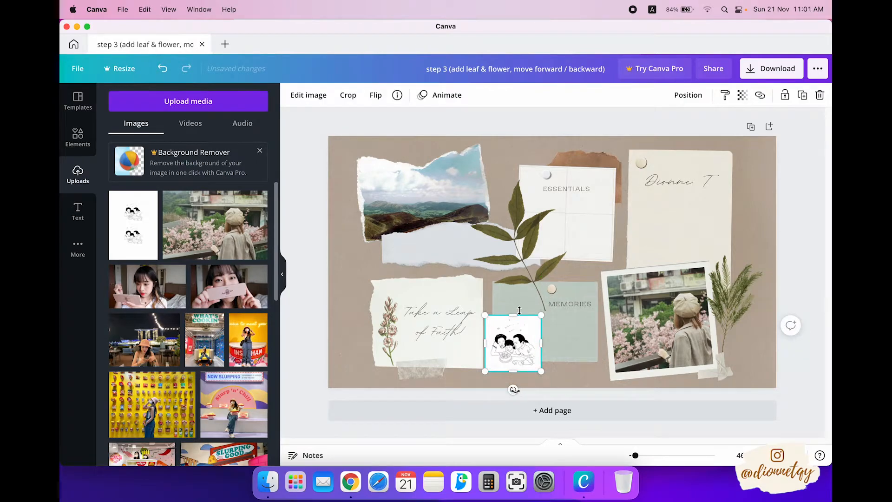
left_click_drag(514, 390, 504, 390)
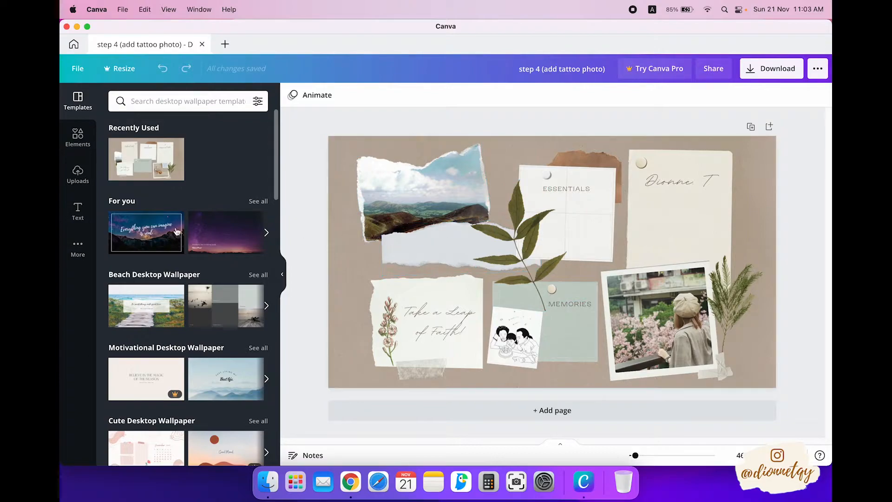
Step: Browse the font combinations, then add a subheading text box reading "좀 부족해도 너무 아름다운 걸"
left_click(77, 211)
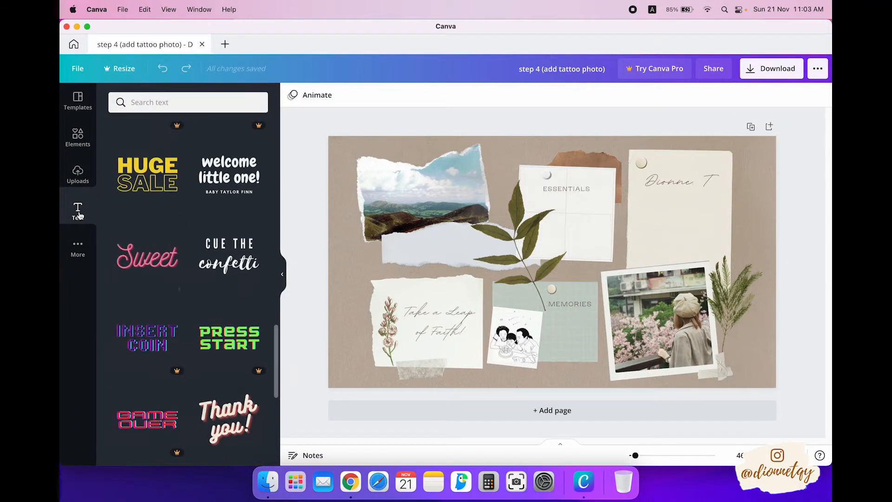
scroll(219, 317, "down", 5)
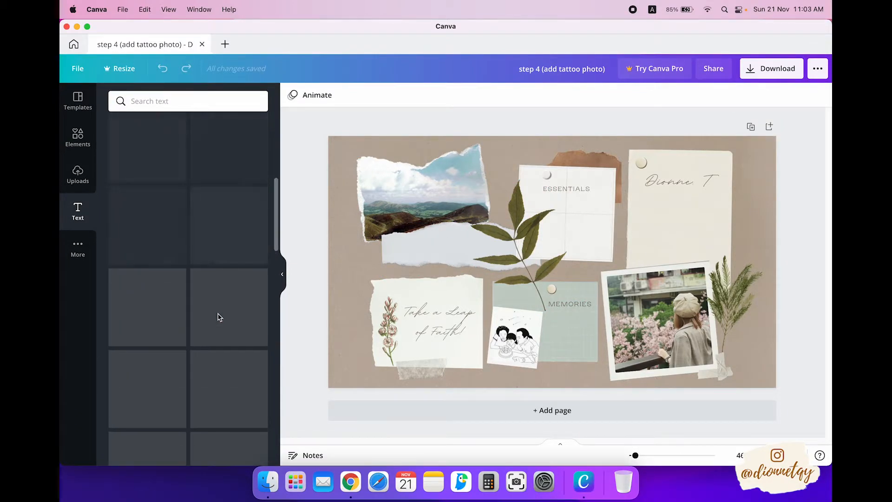
scroll(216, 318, "up", 5)
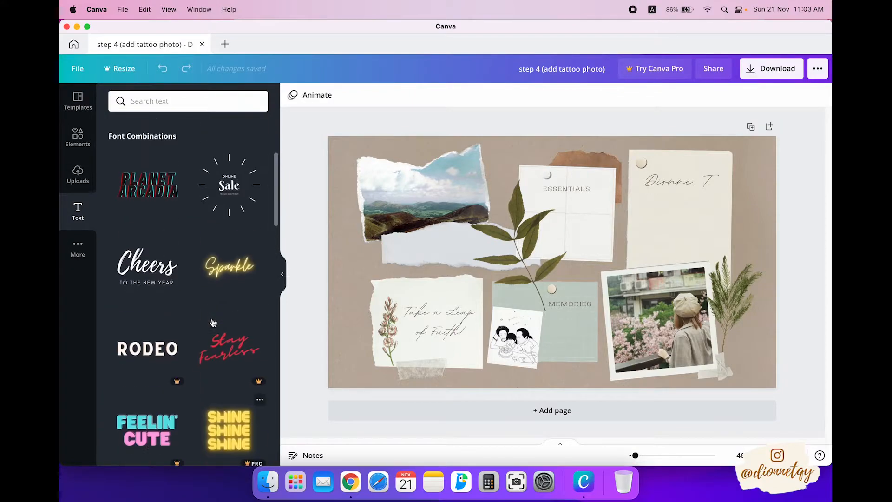
scroll(212, 325, "down", 15)
scroll(212, 326, "down", 10)
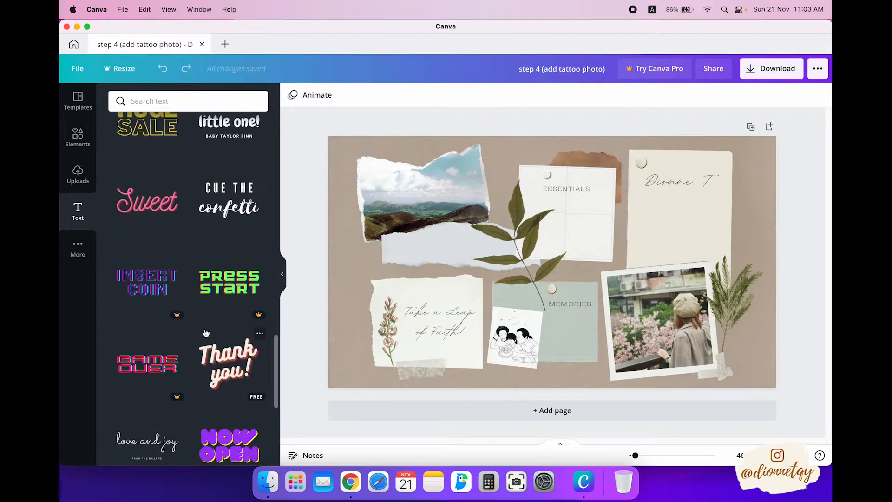
scroll(203, 325, "up", 20)
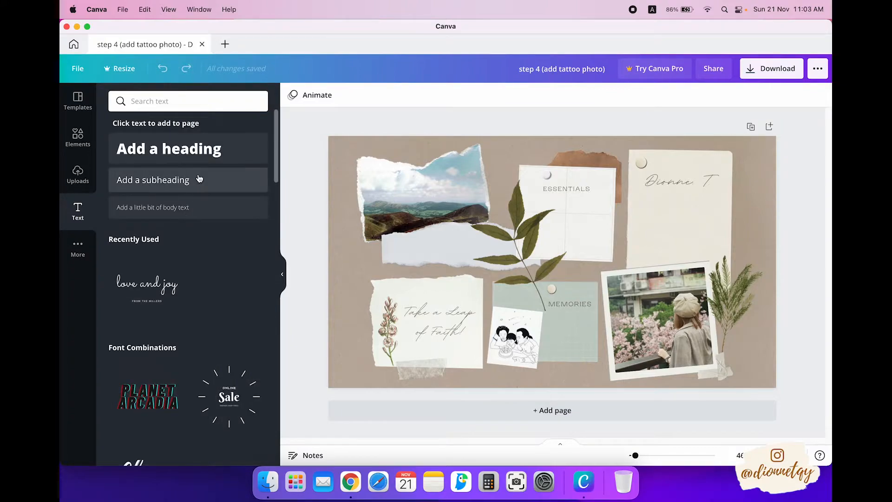
left_click(171, 185)
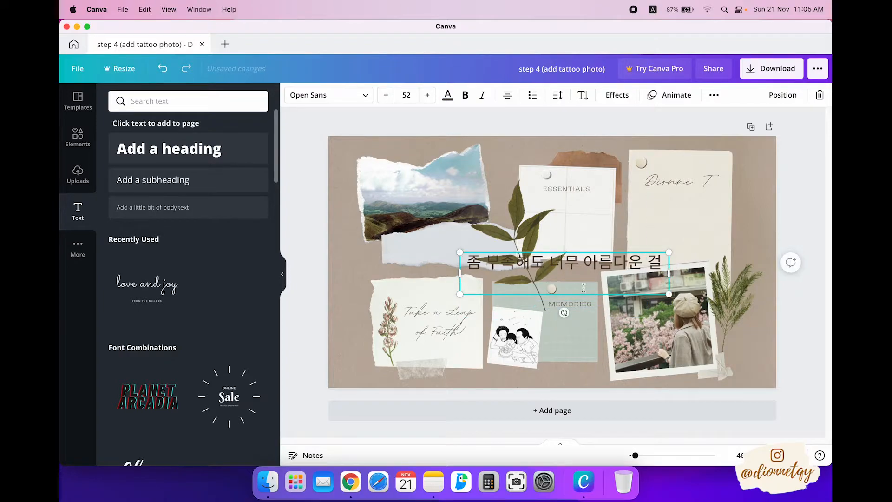
Step: Move the Korean text onto the torn paper strip and scale it down to font size 37
left_click(768, 230)
left_click(575, 273)
left_click_drag(575, 273, 490, 261)
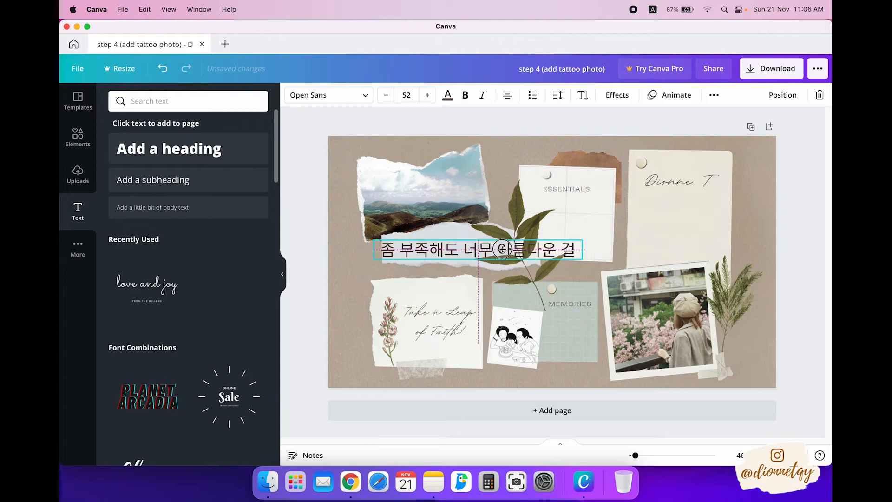
left_click_drag(582, 239, 500, 249)
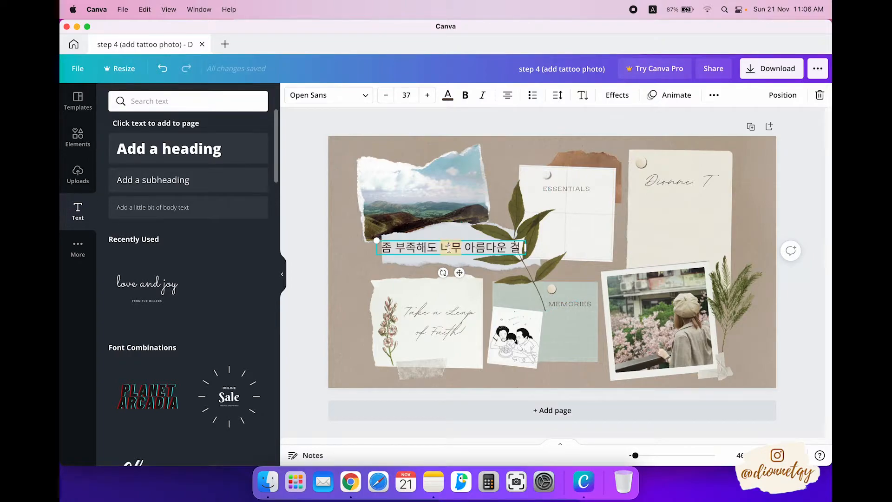
Step: Search the fonts for "hangul" and apply TDTD기억 to the Korean text
left_click(335, 95)
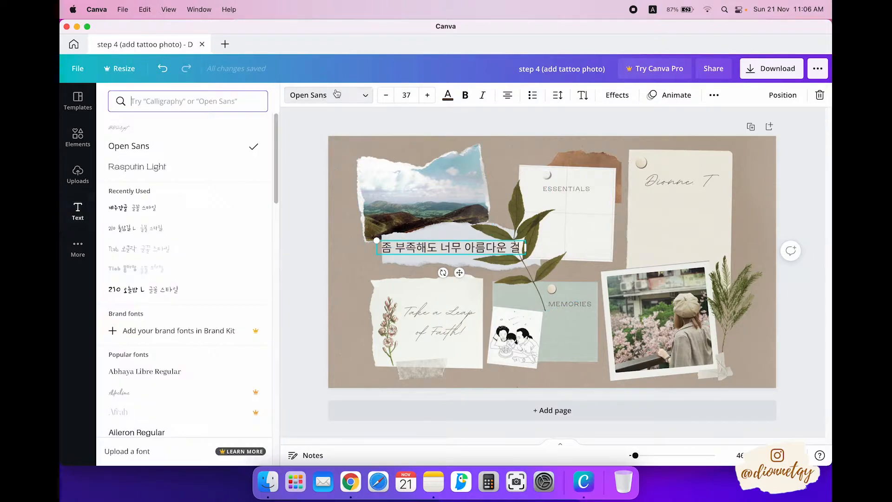
left_click(199, 102)
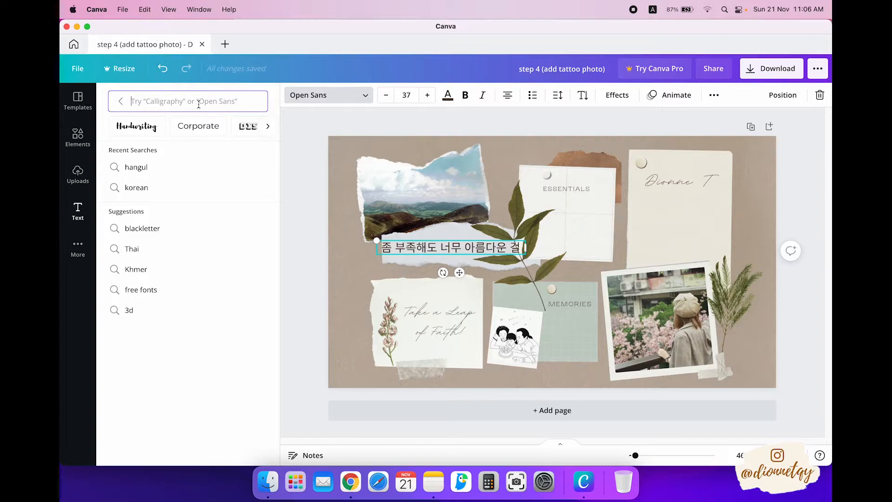
type("hangul")
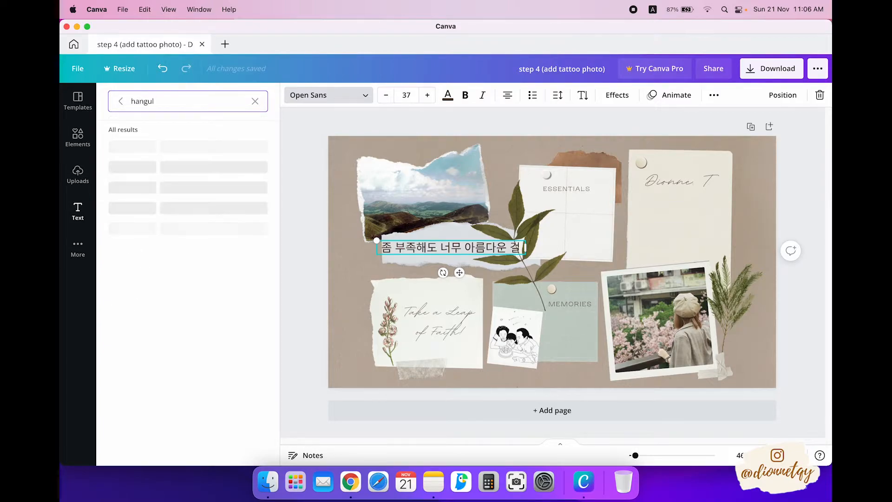
scroll(166, 342, "down", 3)
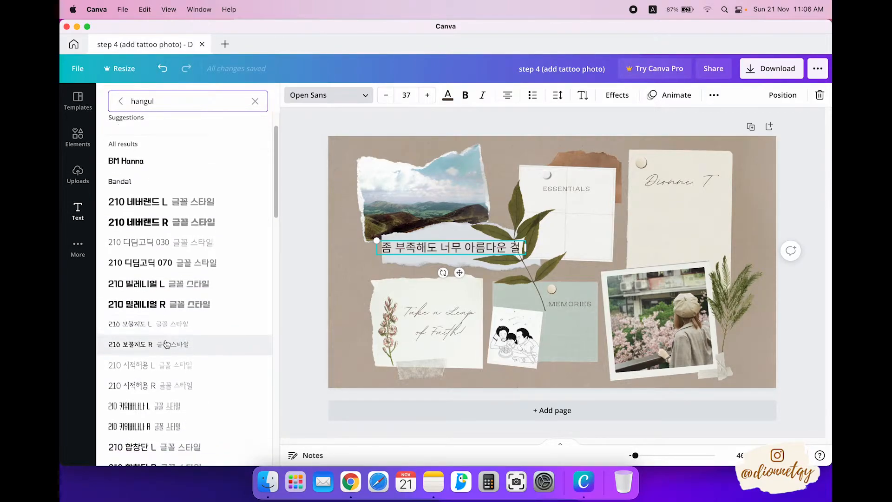
scroll(168, 361, "down", 5)
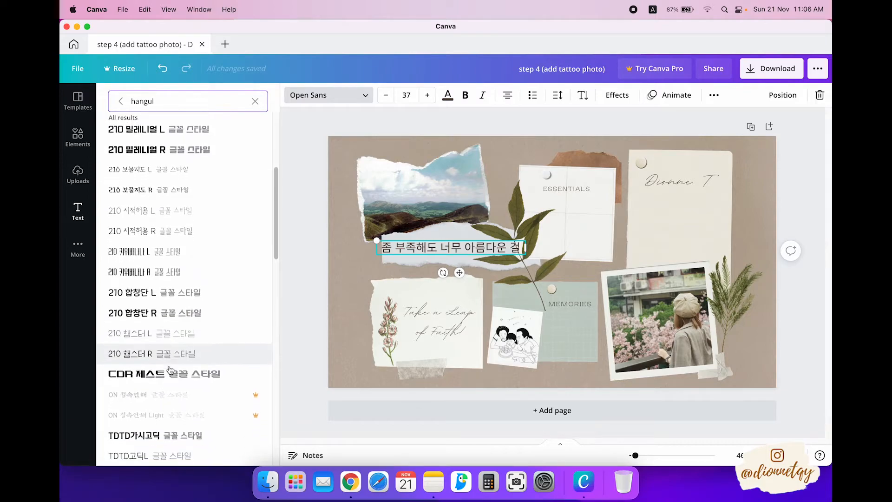
scroll(170, 380, "down", 1)
left_click(160, 361)
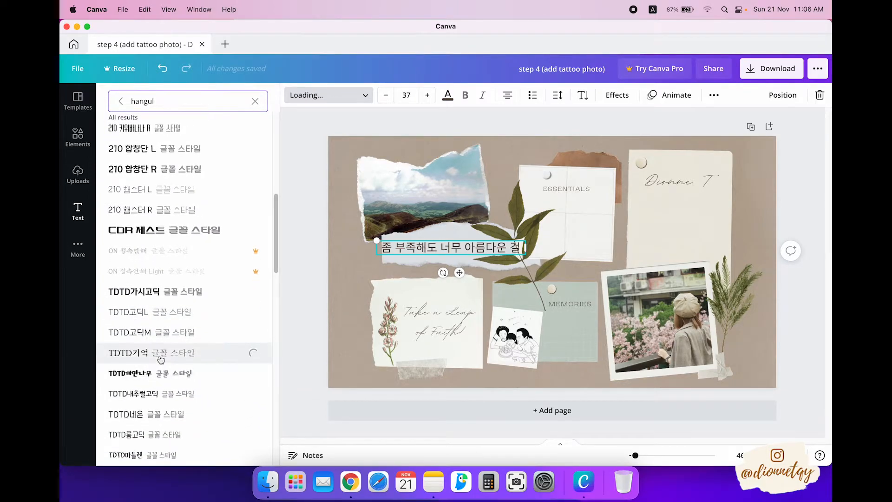
left_click(161, 360)
Step: Change the Korean text's font to 샘물 2018 and browse further Hangul fonts
scroll(161, 367, "down", 3)
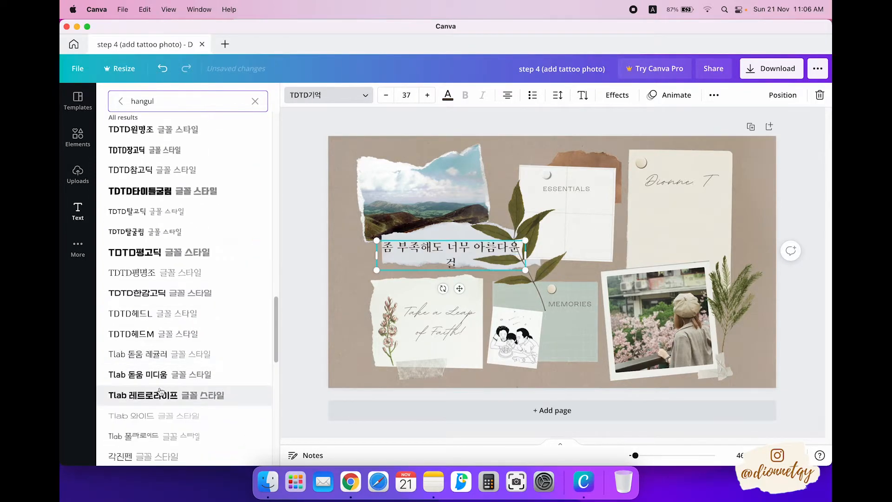
scroll(158, 344, "down", 5)
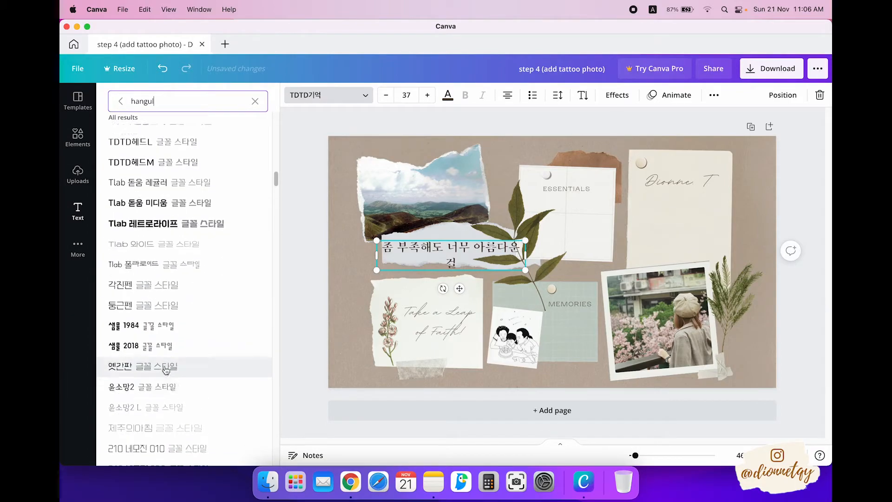
left_click(153, 310)
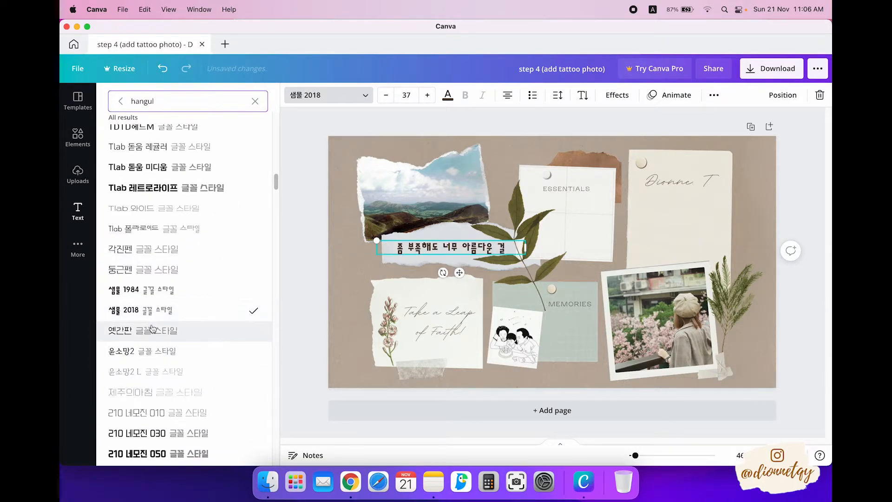
scroll(152, 353, "down", 5)
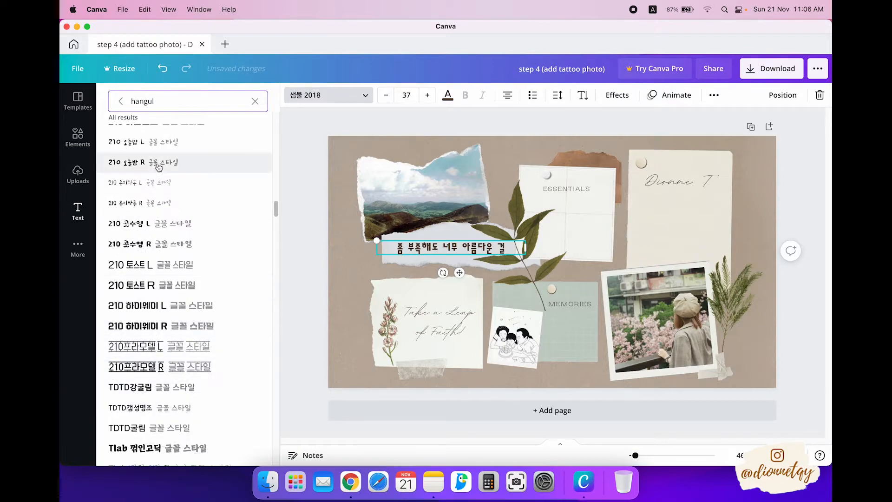
Step: Try the Hangul fonts 210 우리하루 L, Eunjin and 210 국민체조 on the Korean text
left_click(154, 182)
scroll(148, 346, "down", 5)
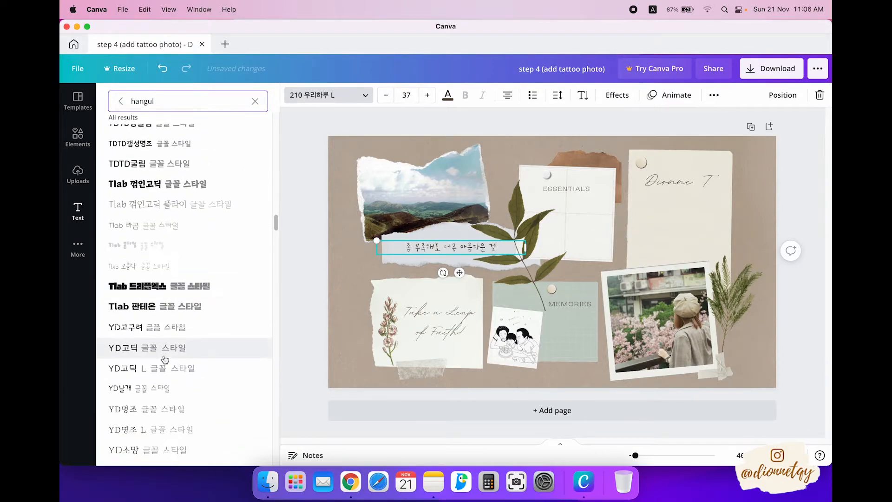
scroll(163, 326, "down", 10)
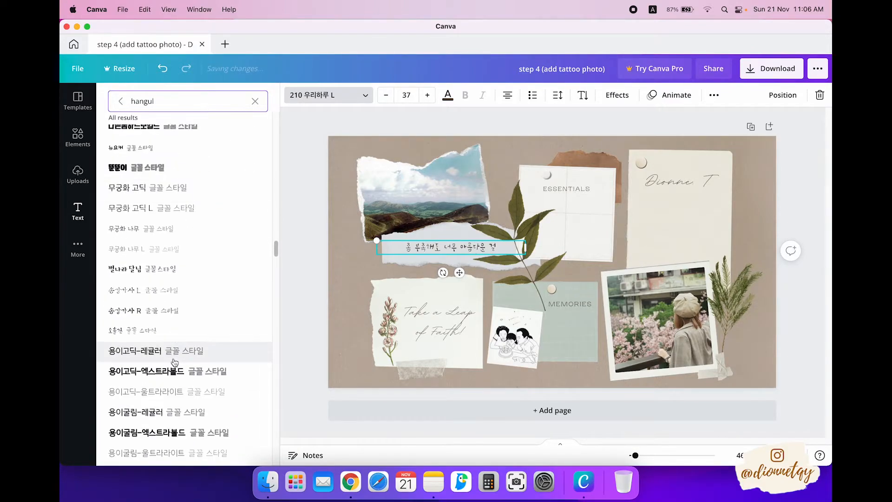
scroll(181, 351, "down", 10)
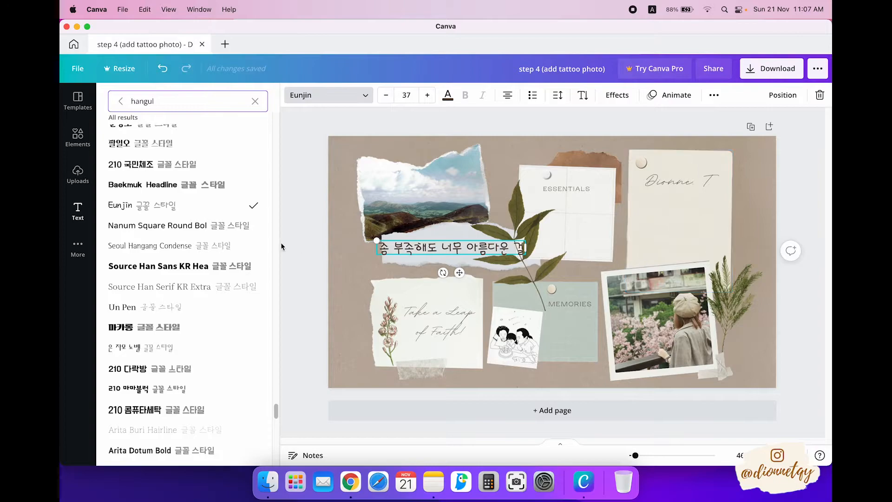
left_click(215, 164)
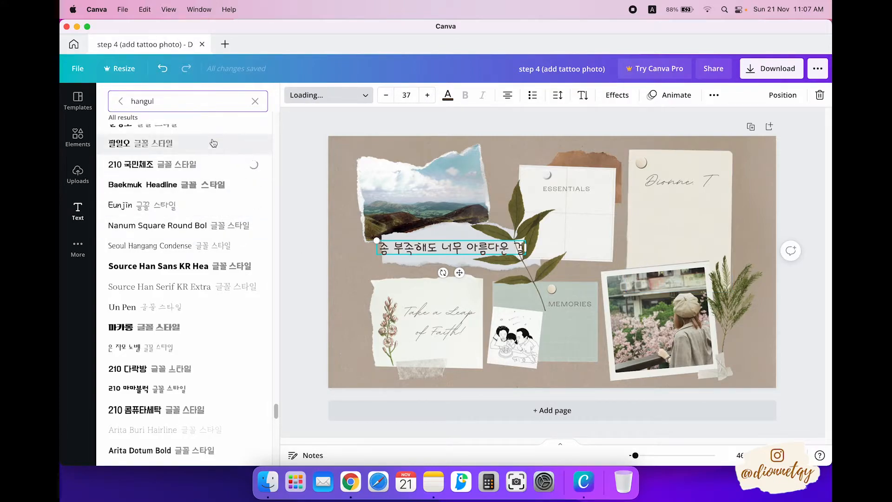
left_click(213, 144)
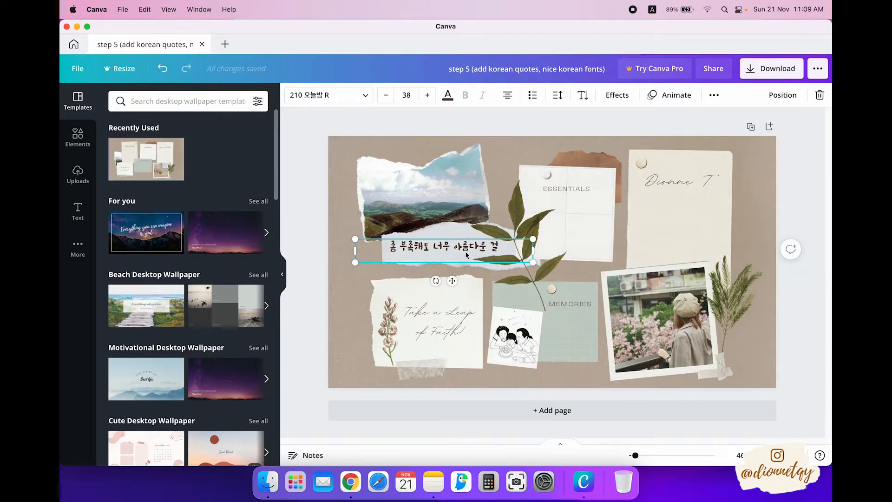
Step: Recolor the Korean text on the paper strip with a medium brown from the photo colours and deselect it
left_click(447, 95)
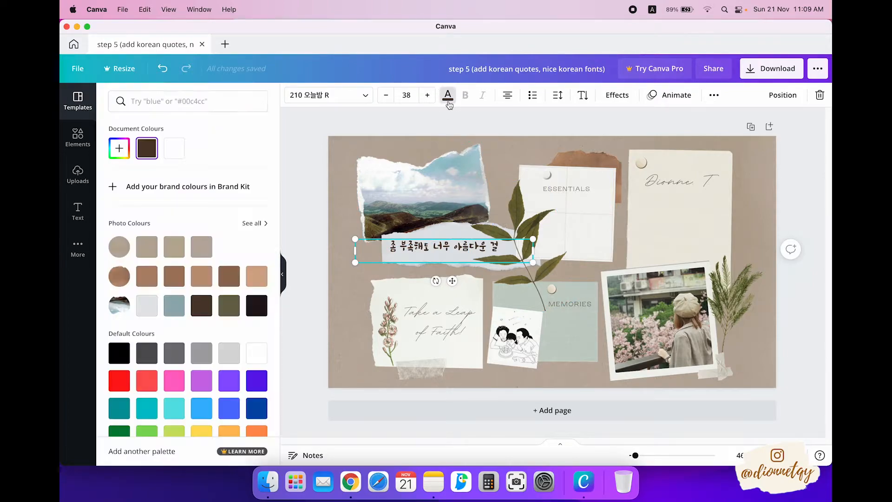
left_click(448, 94)
left_click(447, 95)
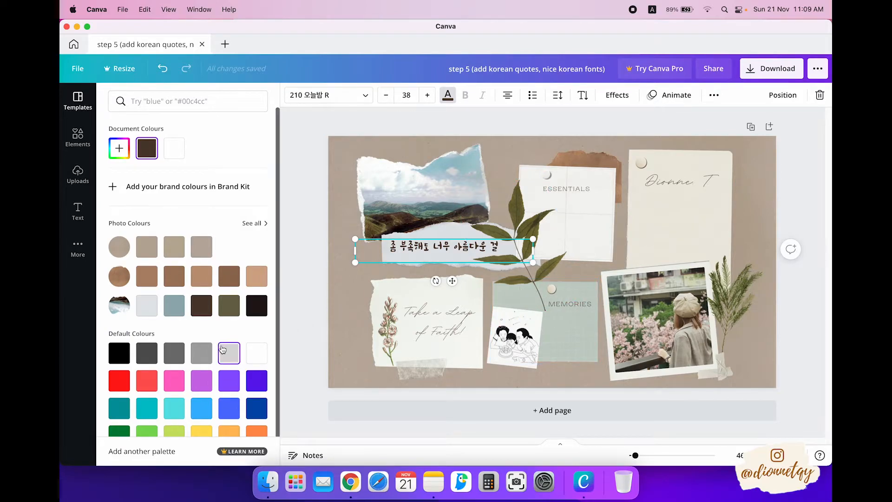
left_click(119, 147)
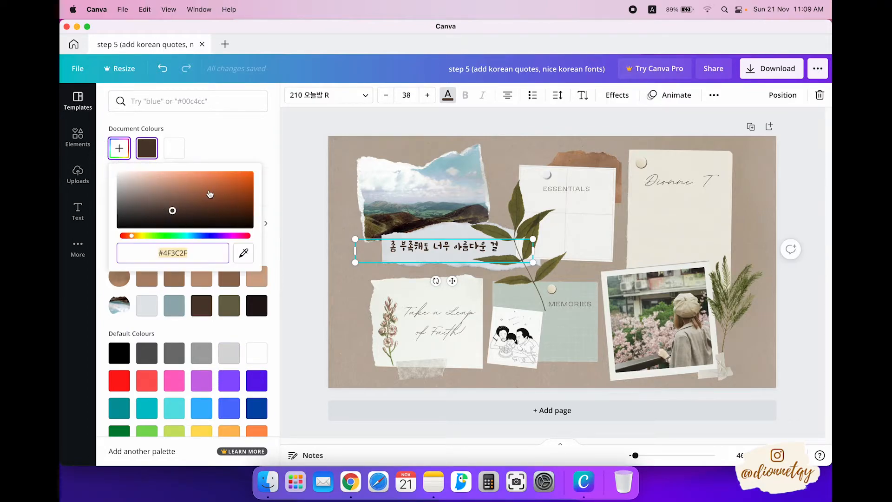
left_click(138, 146)
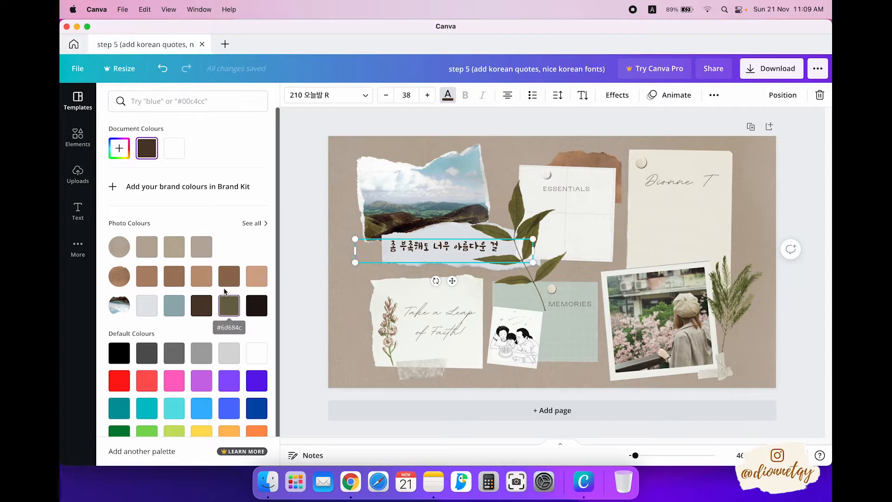
left_click(233, 281)
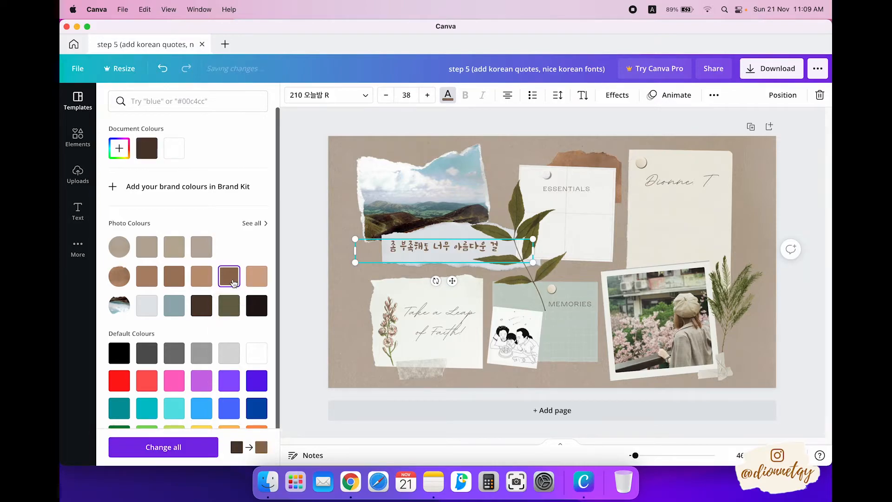
left_click(338, 284)
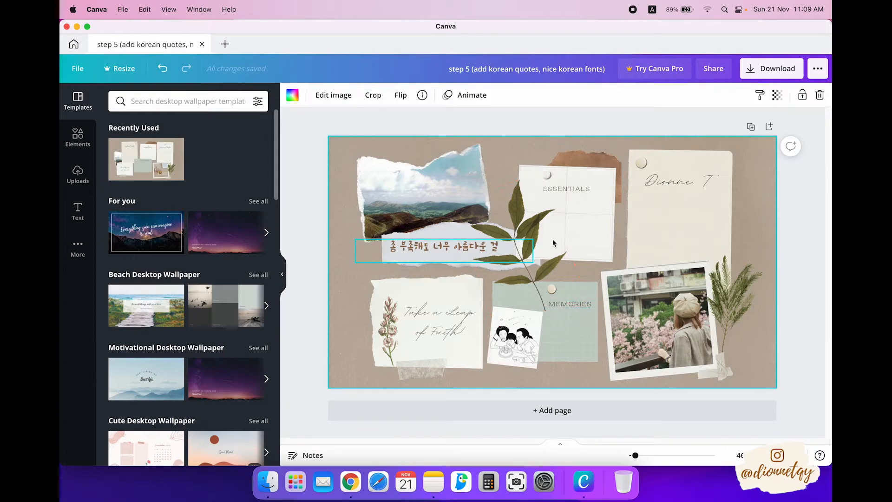
key("Escape")
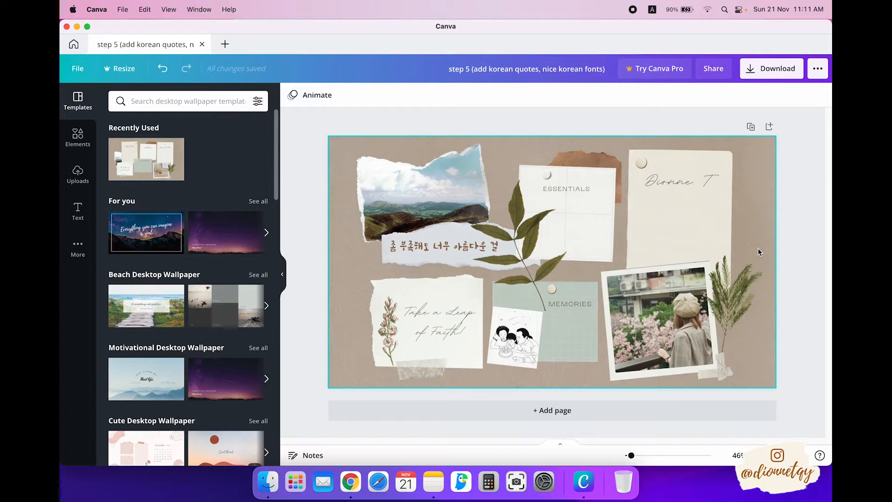
Step: Download the wallpaper as a PNG to the Desktop and set the saved file as the desktop picture
left_click(771, 69)
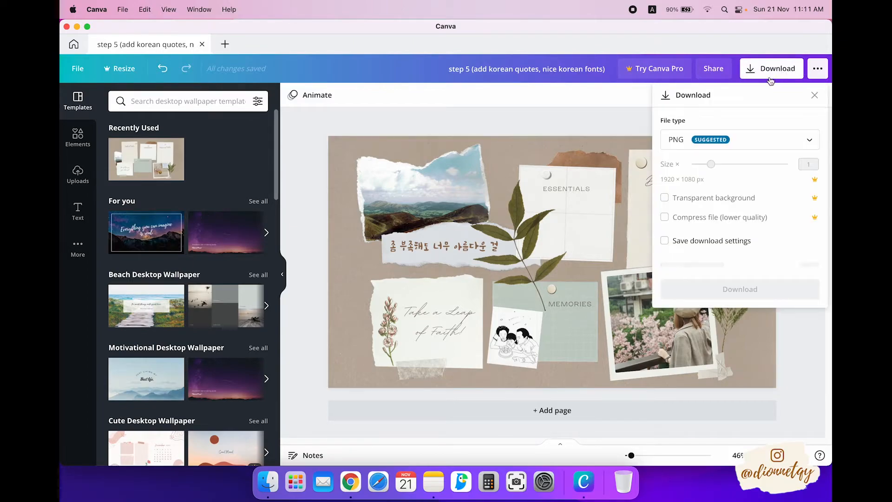
left_click(712, 266)
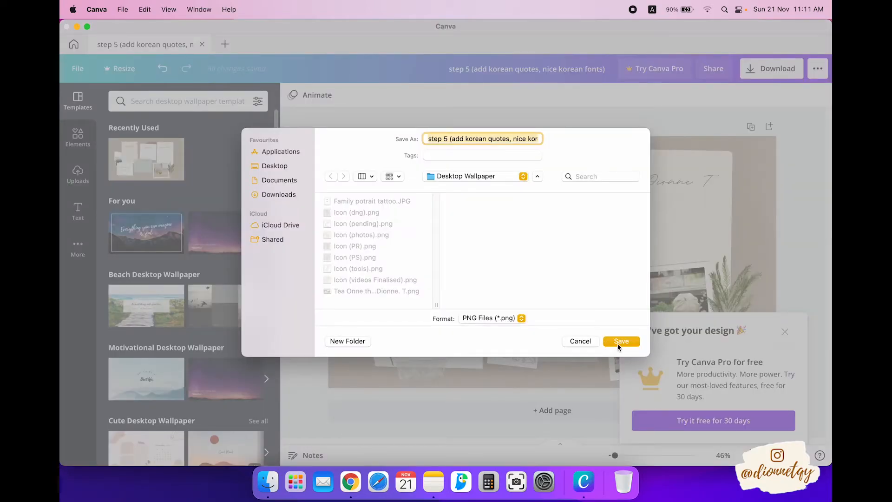
key("super+shift+d")
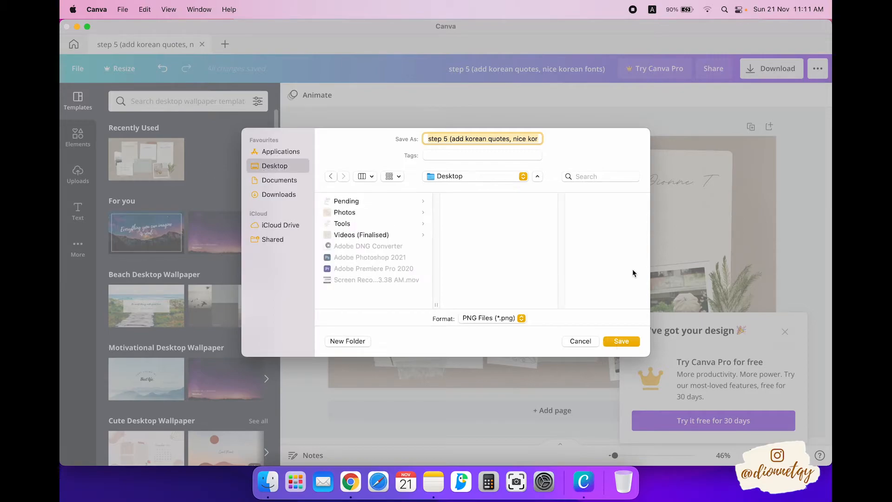
left_click(622, 342)
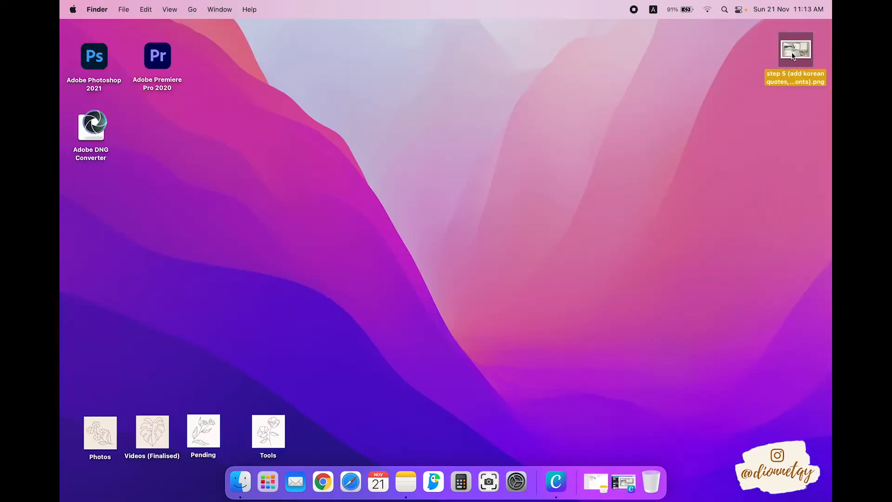
right_click(793, 55)
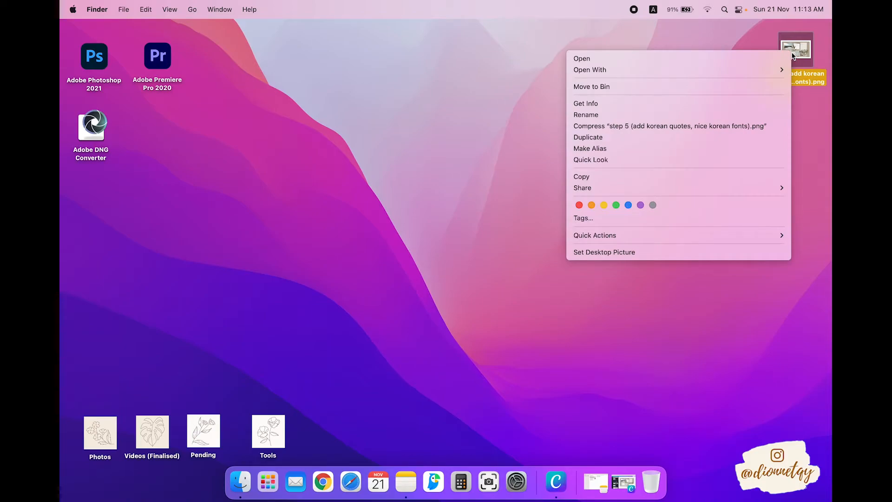
left_click(599, 251)
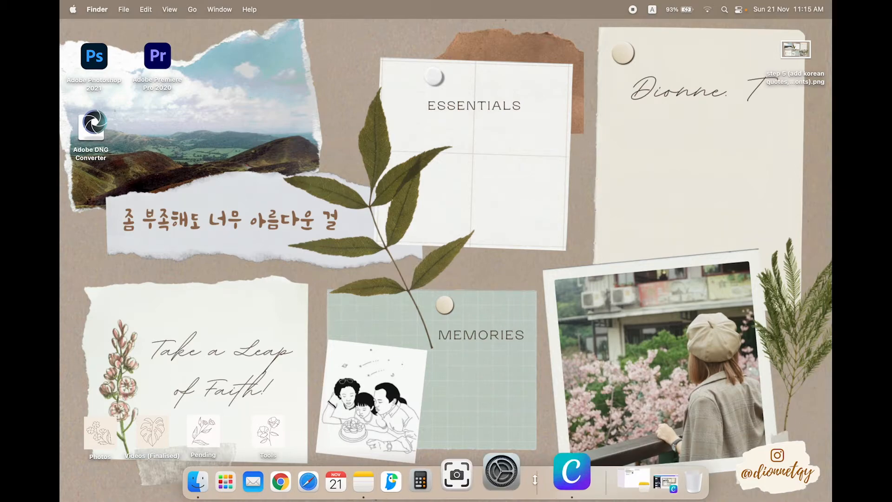
Step: Set the desktop picture's scaling to Stretch to Fill Screen in System Preferences and close the window
left_click(516, 481)
left_click(351, 186)
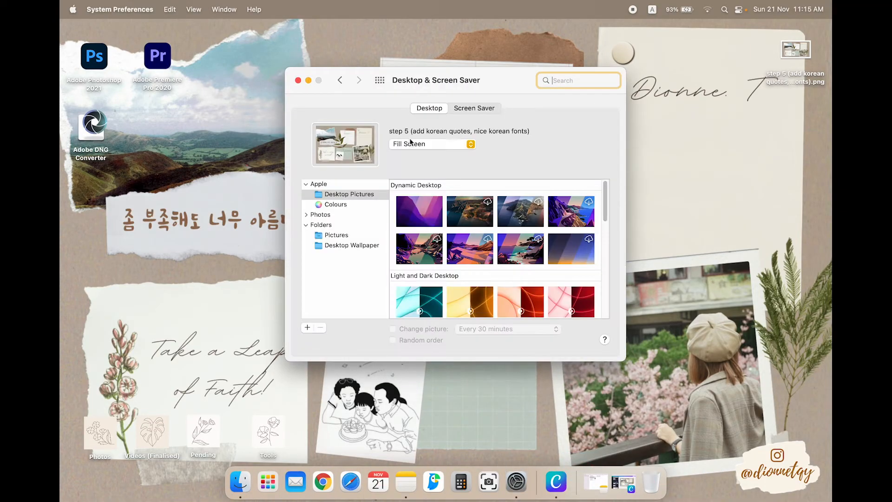
left_click(423, 143)
left_click(417, 168)
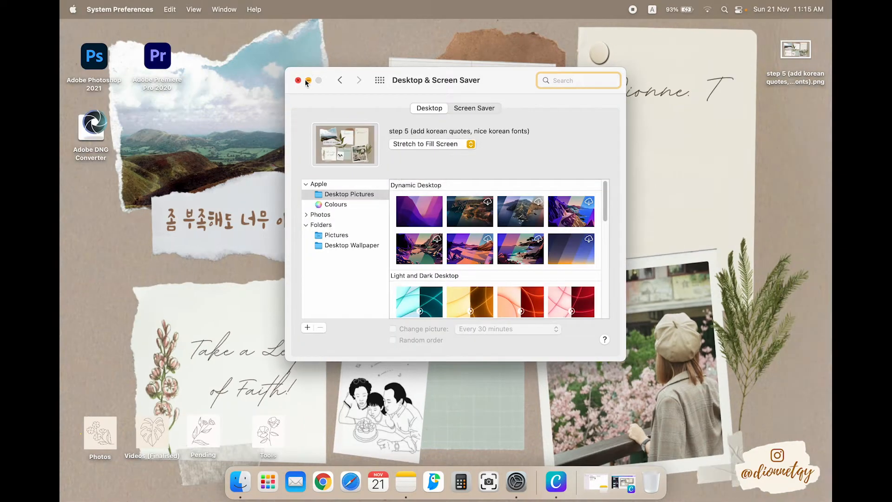
left_click(298, 80)
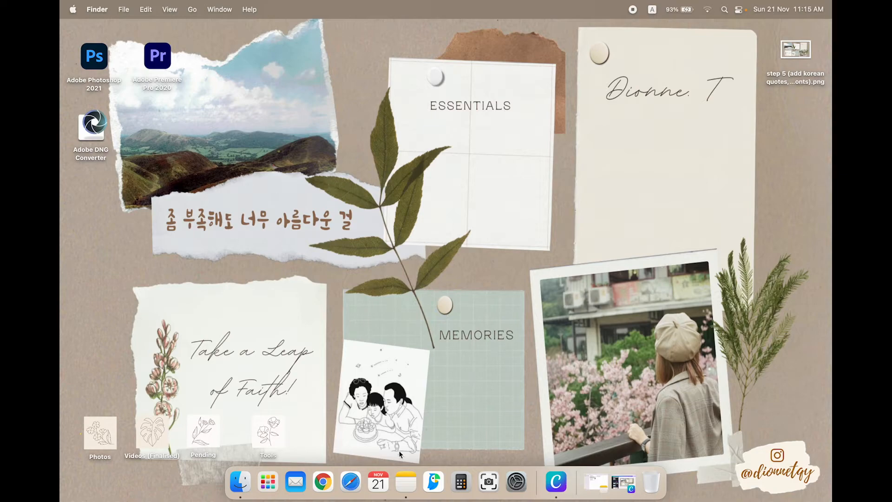
Step: Set the desktop picture's scaling to Fill Screen in the Desktop & Screen Saver preferences and close them
left_click(517, 482)
left_click(347, 203)
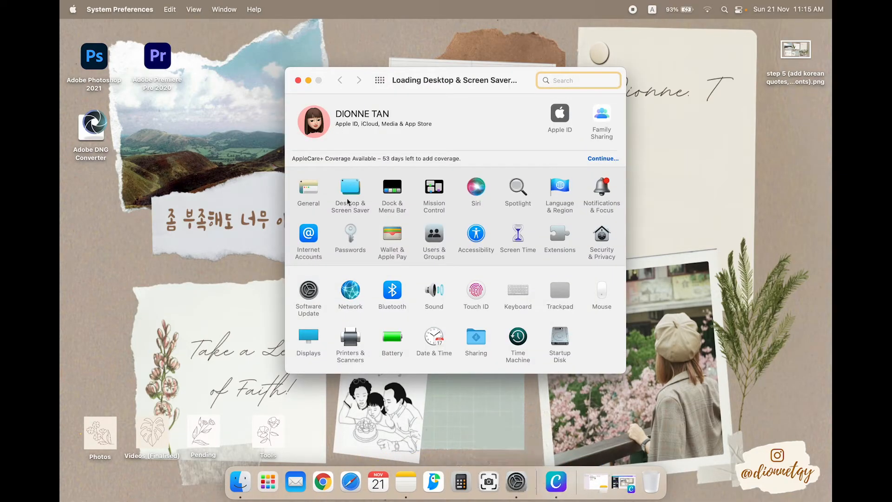
left_click(418, 145)
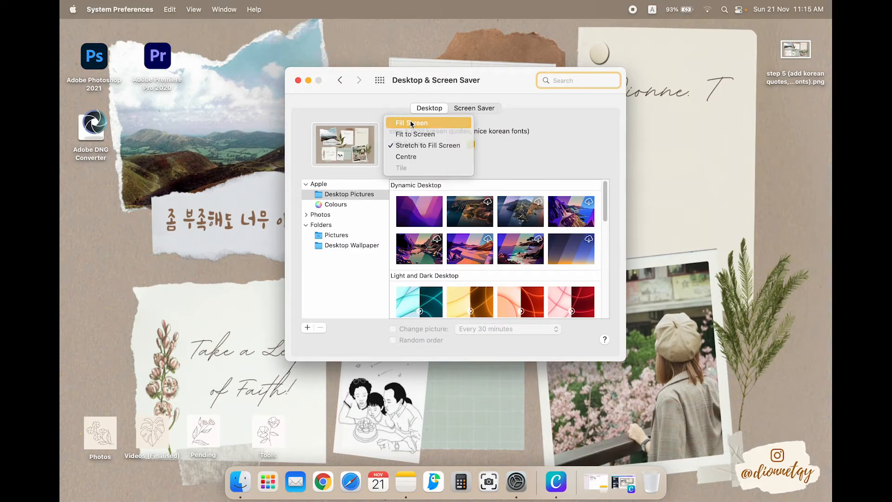
left_click(412, 122)
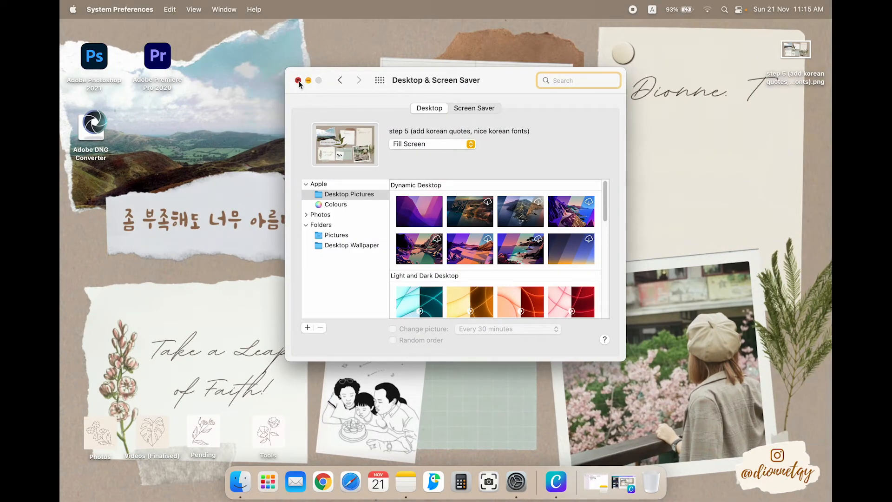
left_click(299, 84)
Step: Arrange the Adobe Premiere Pro, Photoshop and DNG Converter icons on the wallpaper's ESSENTIALS note
left_click_drag(157, 56, 536, 141)
left_click_drag(94, 55, 467, 172)
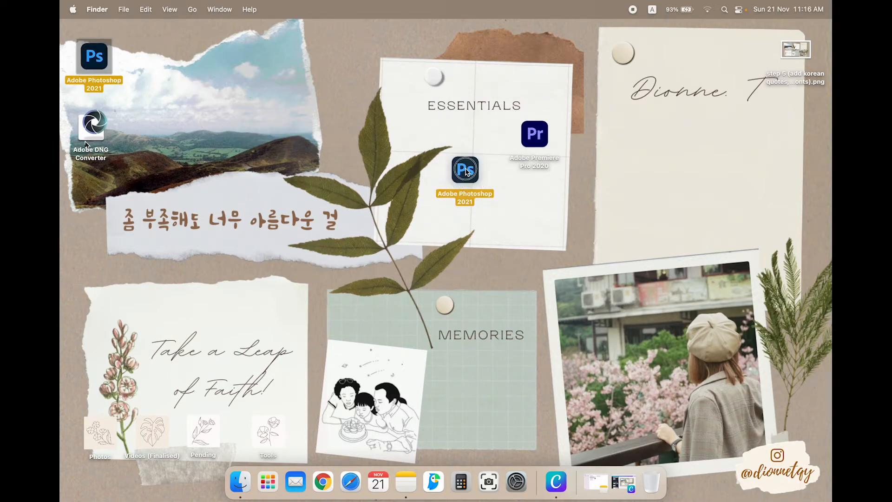
left_click_drag(86, 145, 524, 220)
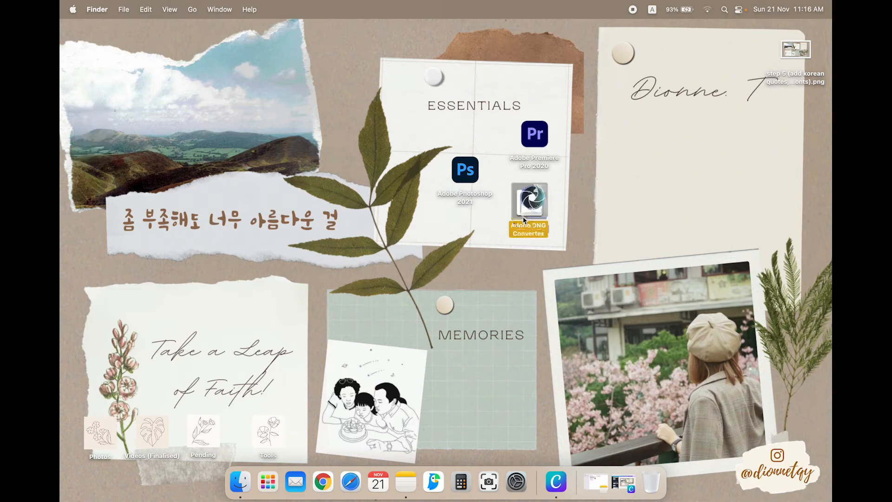
left_click(540, 176)
left_click(532, 204)
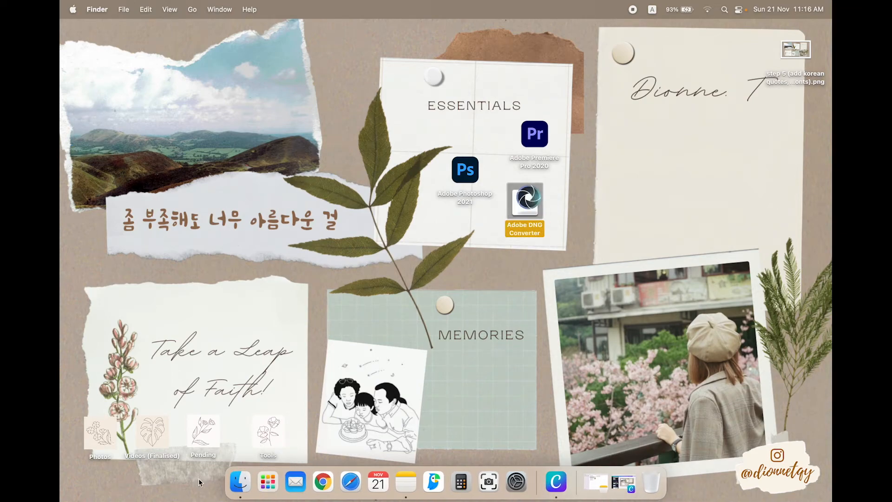
Step: Move the Pending and Tools folders together onto the tall beige note, below the handwritten name
left_click(119, 472)
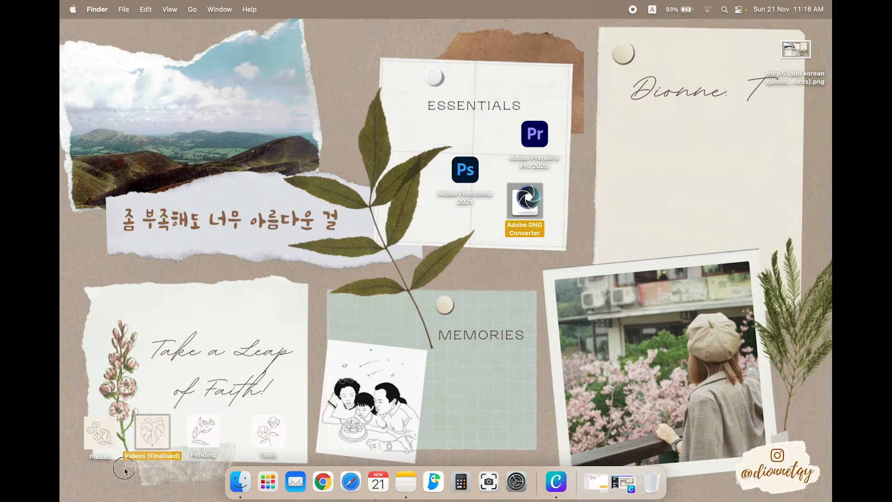
left_click_drag(175, 384, 300, 471)
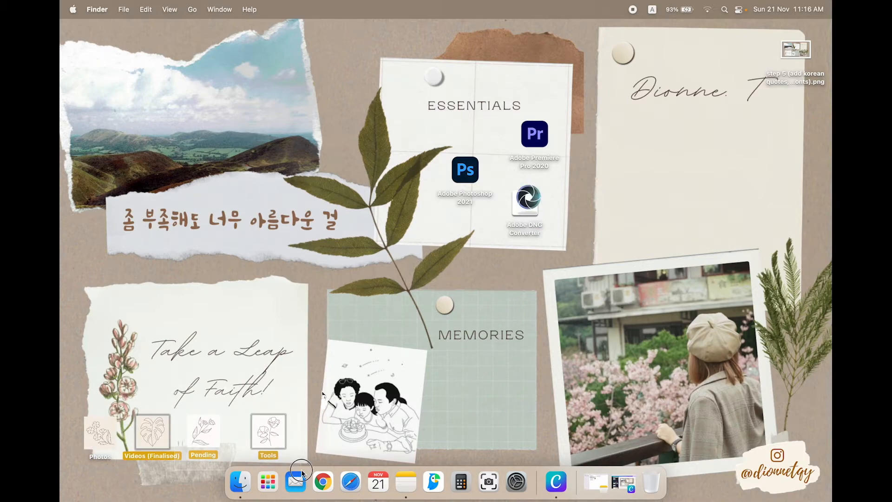
left_click_drag(207, 435, 669, 147)
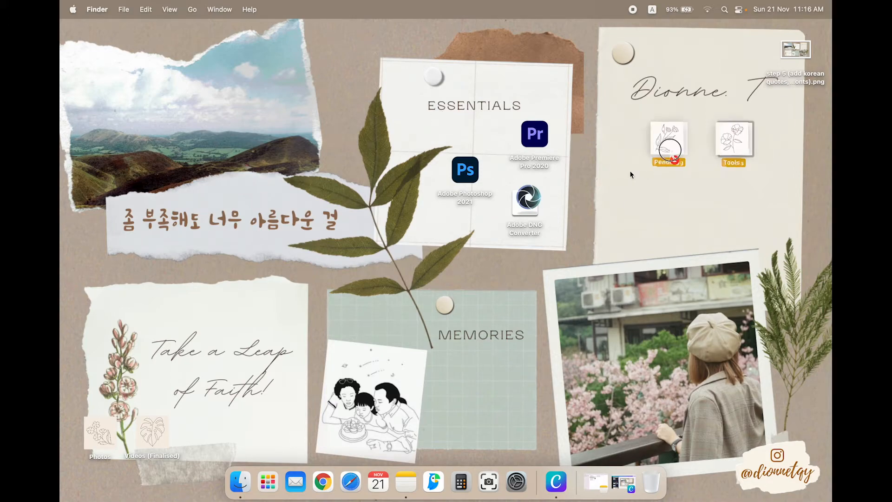
Step: Place the Photos and Videos (Finalised) folders on the green MEMORIES note beneath its heading
left_click(199, 412)
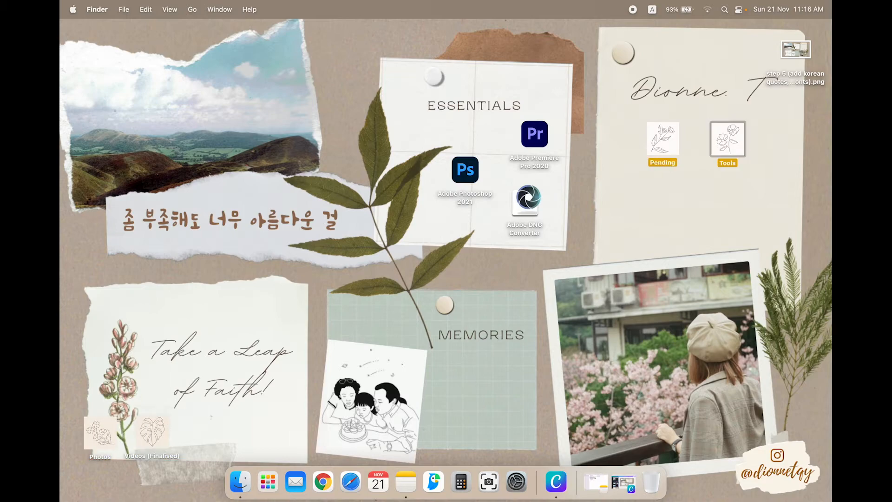
left_click_drag(199, 413, 92, 453)
left_click_drag(153, 420, 502, 405)
left_click(510, 359)
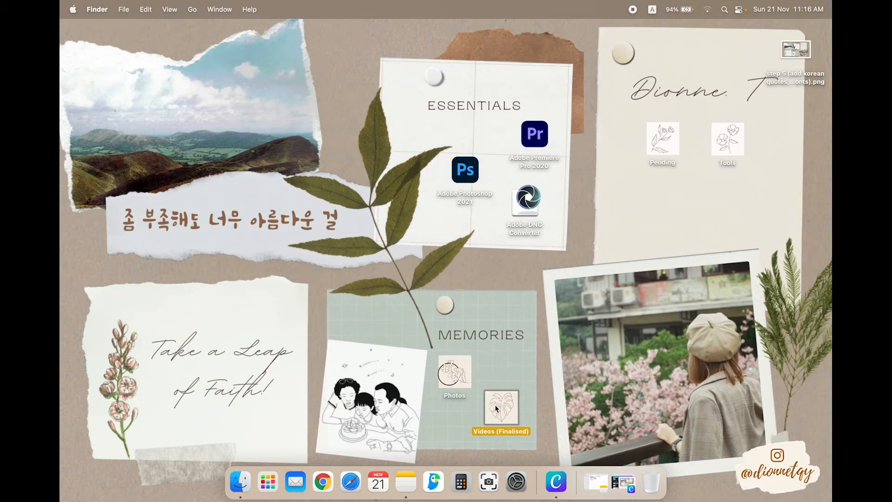
left_click_drag(453, 374, 455, 378)
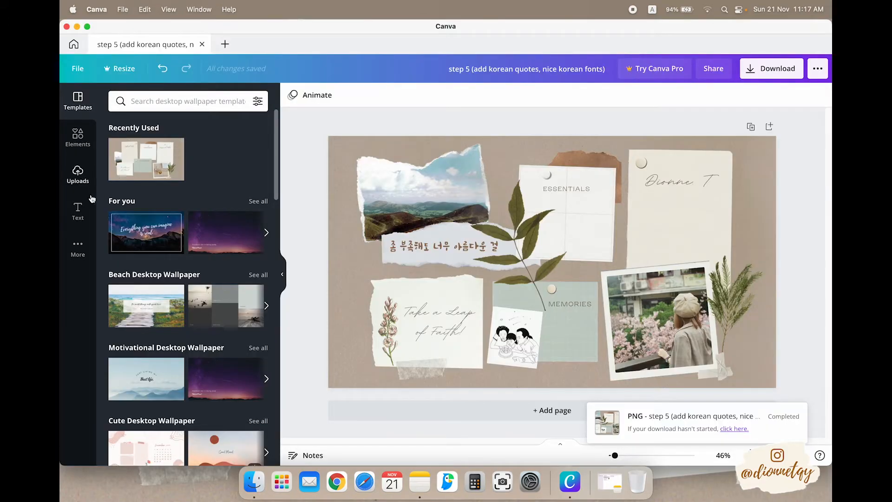
Step: Add a subheading to the wallpaper reading "내일은 오늘보다 더 행복하겠죠"
left_click(77, 210)
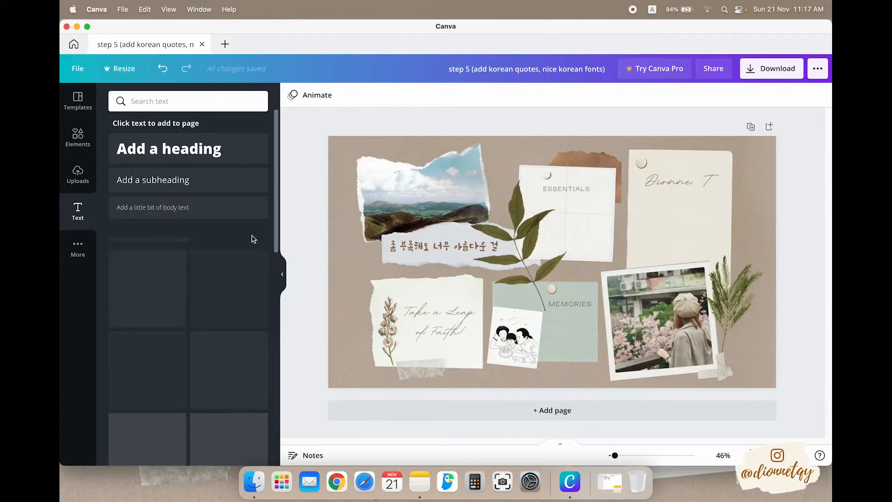
left_click(162, 188)
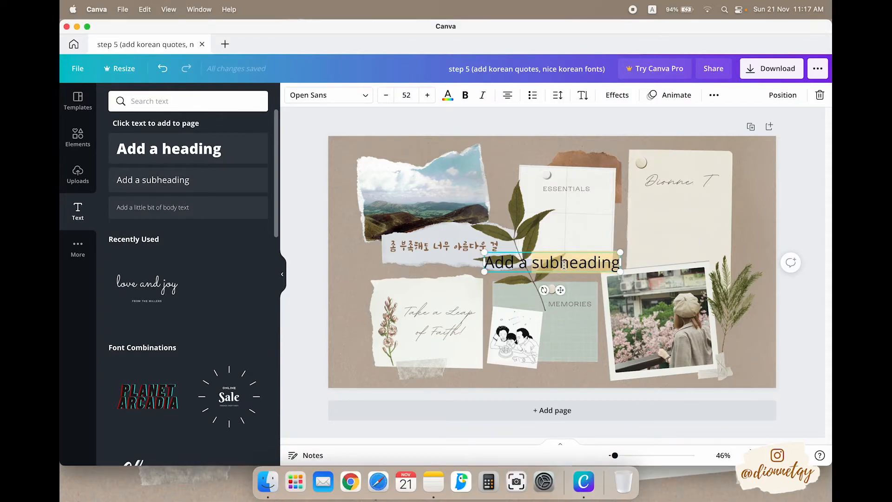
left_click(564, 265)
type("내일은 오늘보다 더 행복하겠죠")
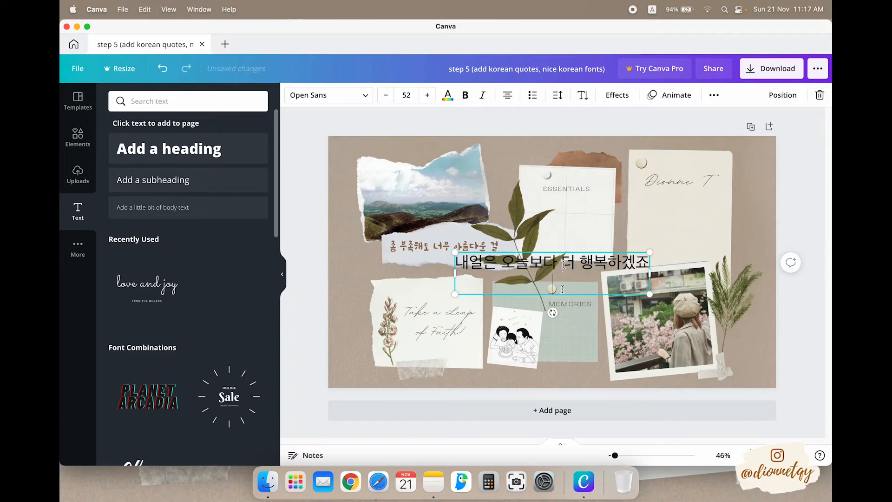
Step: Fit the new Korean quote onto the lower part of the tall beige note at size 38.9, breaking it into two lines after "오늘보다"
left_click_drag(655, 275, 622, 275)
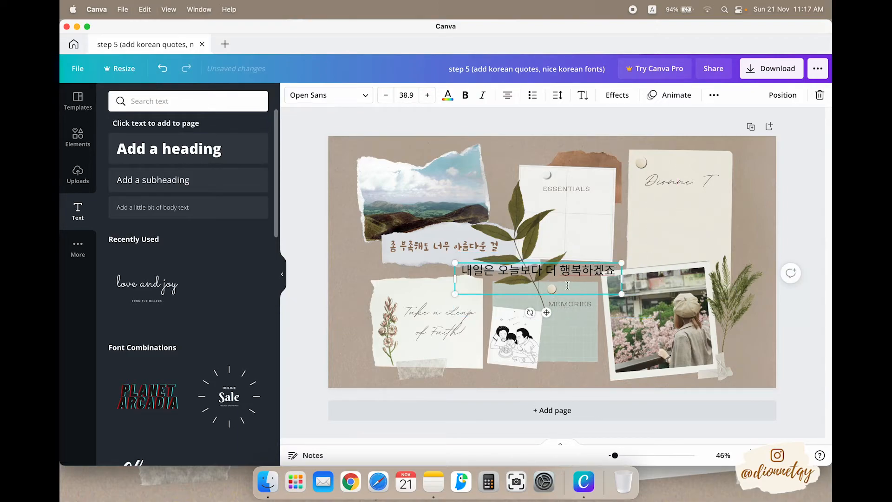
left_click(593, 254)
left_click_drag(597, 269, 731, 232)
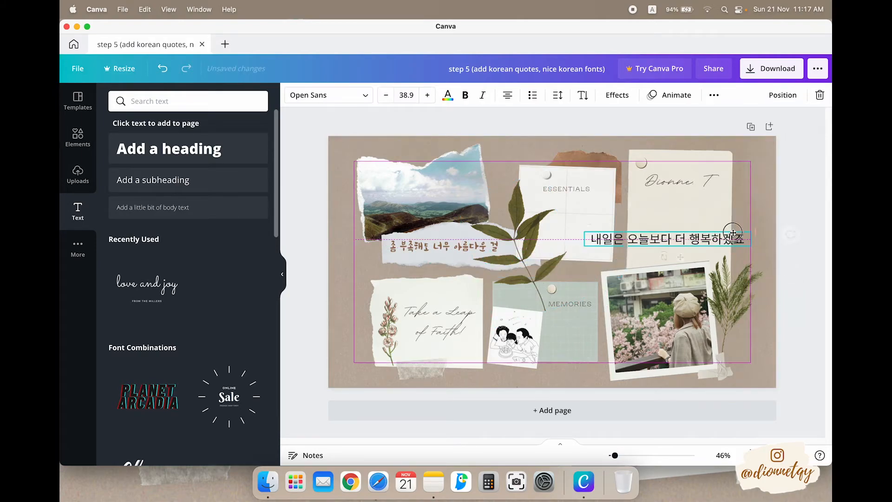
left_click(677, 237)
key("Return")
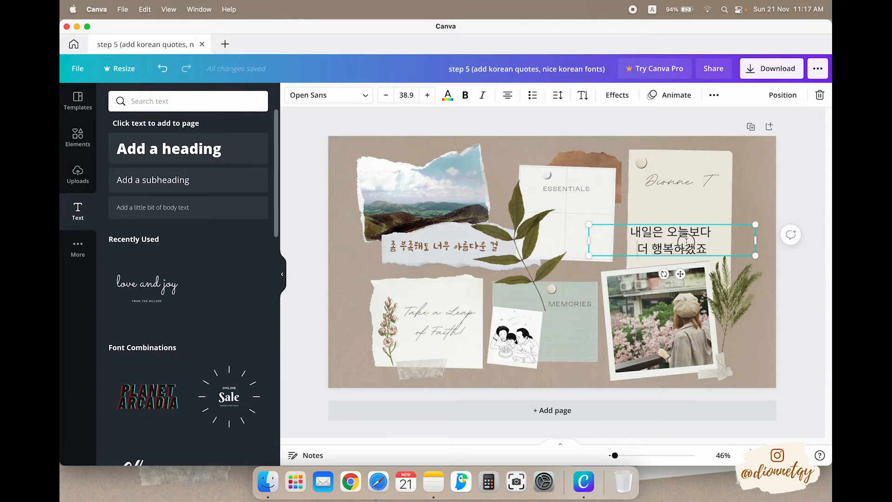
left_click(689, 210)
left_click_drag(694, 233, 699, 232)
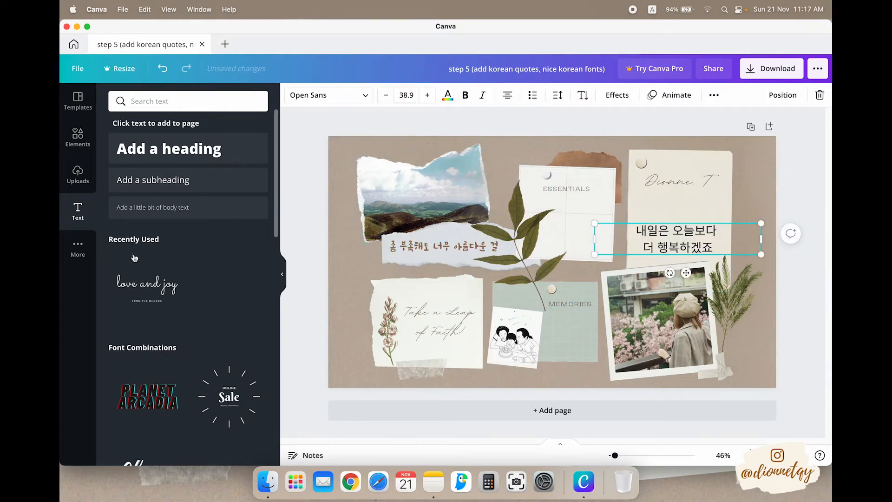
Step: Search the fonts for "hangul" and look through the Korean typefaces for the selected quote
left_click(325, 95)
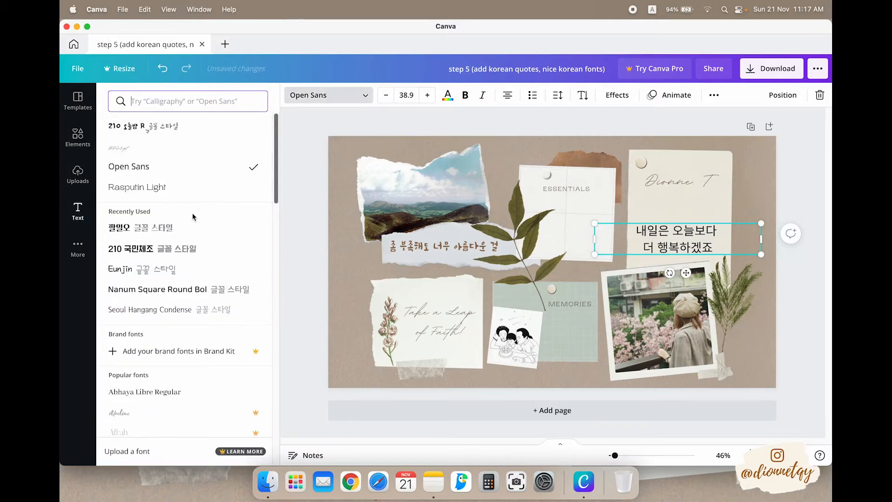
type("han")
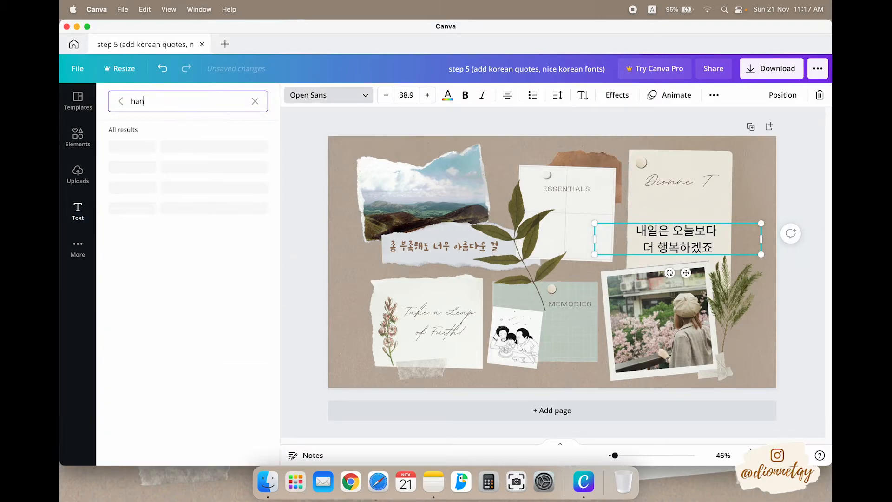
type("gul")
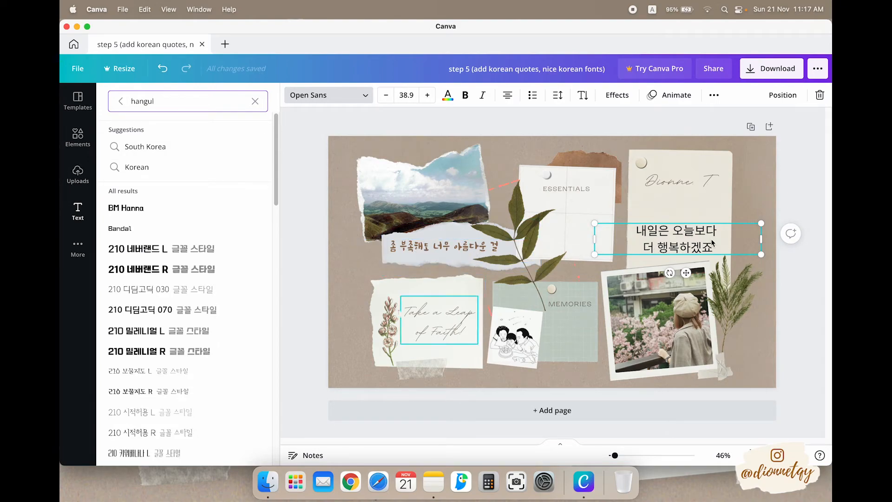
scroll(200, 367, "down", 10)
scroll(191, 378, "down", 10)
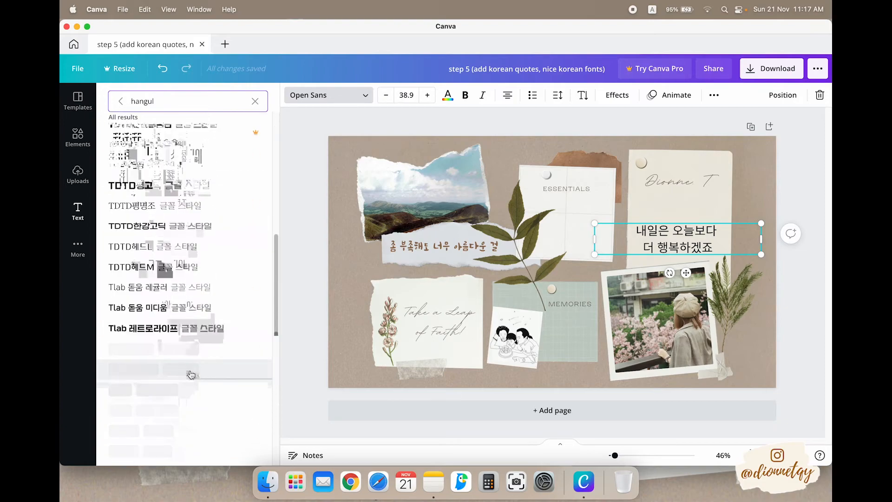
scroll(191, 369, "down", 10)
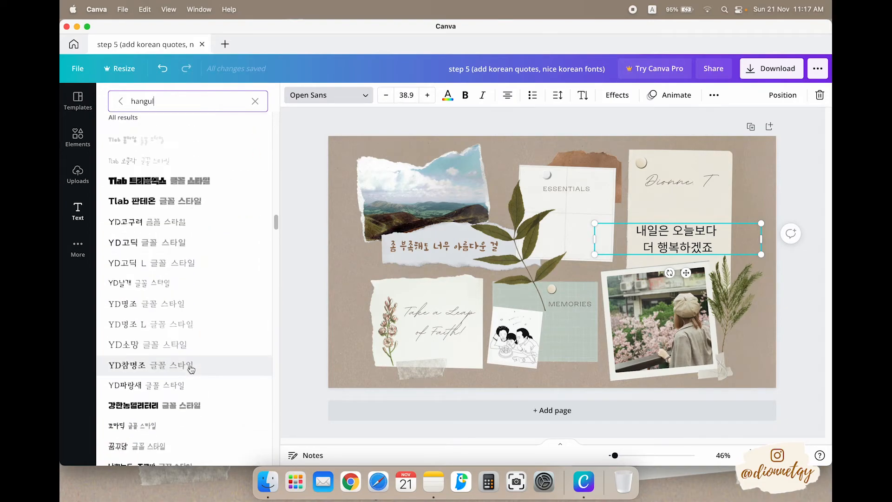
scroll(191, 369, "down", 5)
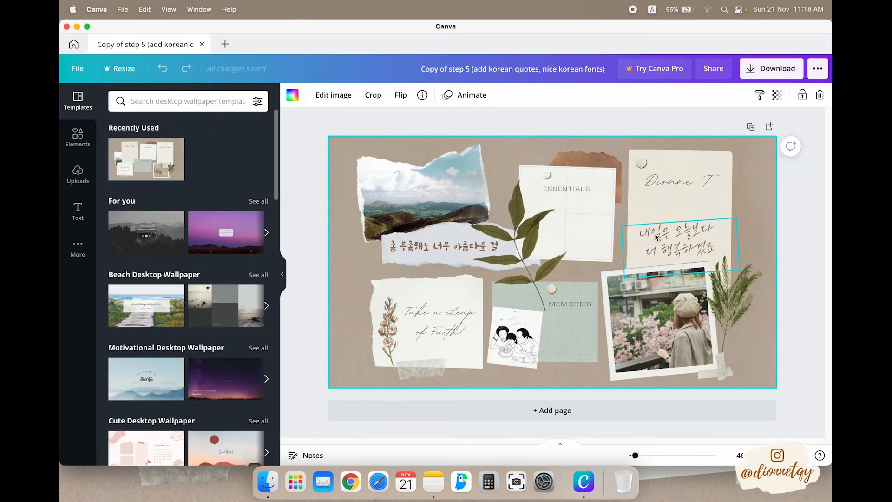
Step: Download the copied wallpaper design as a PNG and set that file as the Mac desktop picture
left_click(771, 68)
left_click(740, 264)
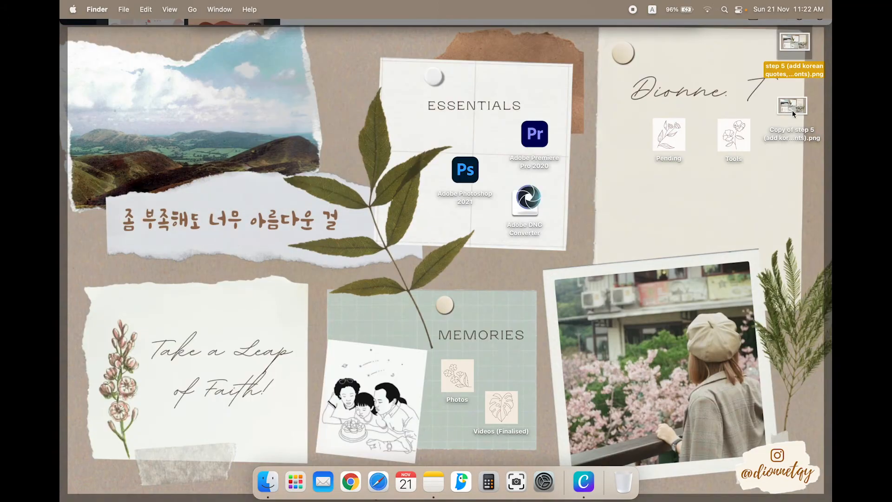
right_click(793, 110)
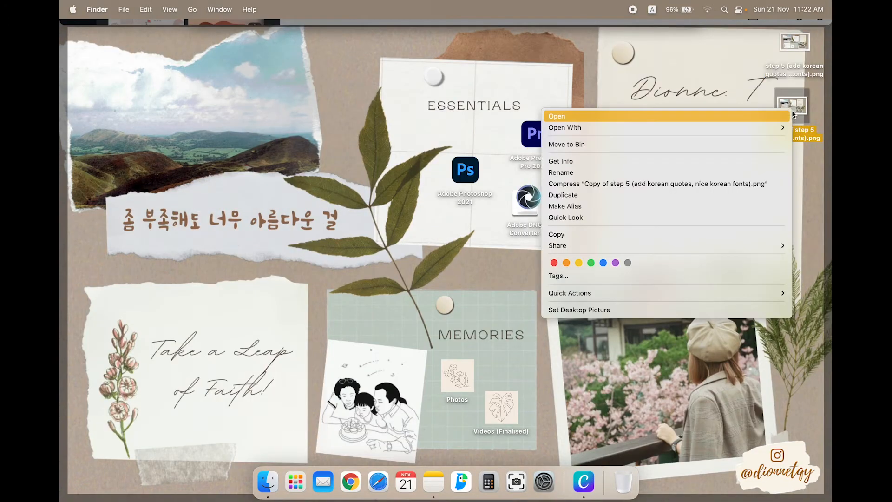
left_click(600, 311)
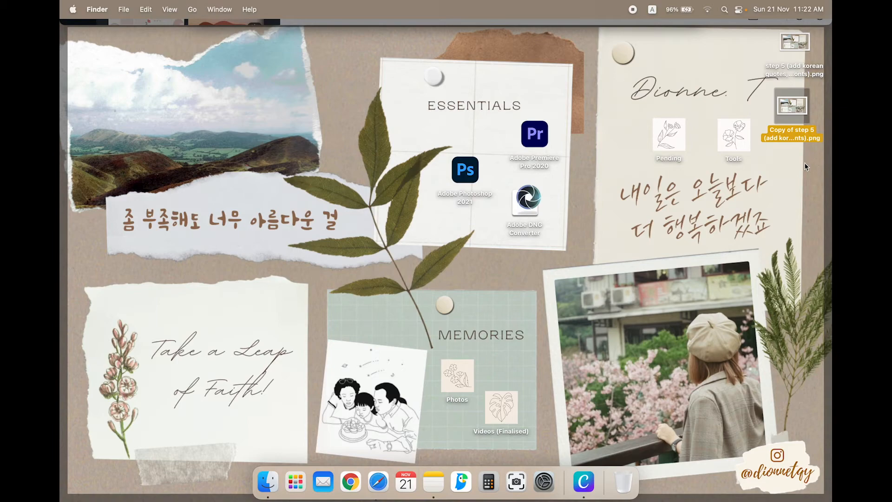
left_click_drag(810, 167, 784, 53)
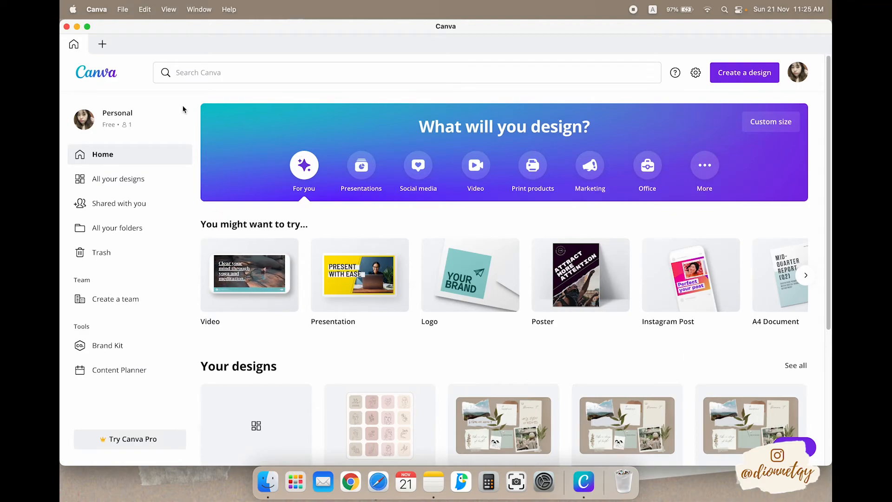
Step: Search Canva for "icon" and choose the suggested iOS Icon template category
left_click(187, 72)
type("icon")
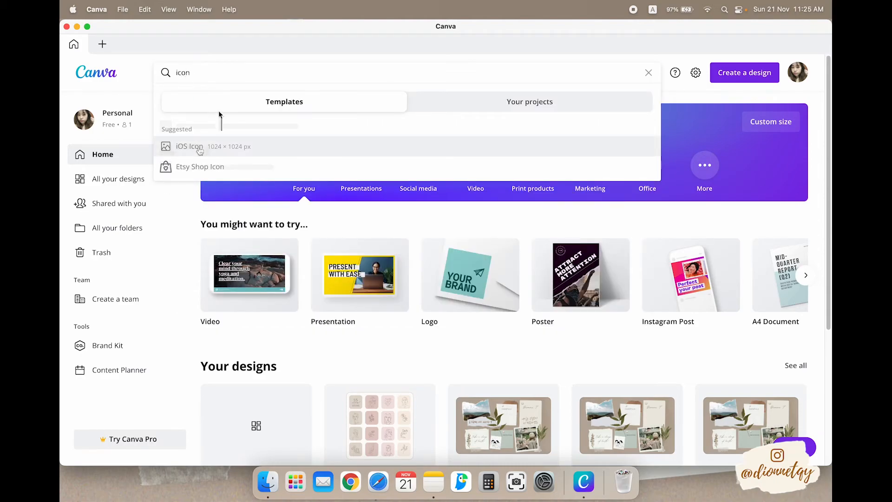
left_click(195, 147)
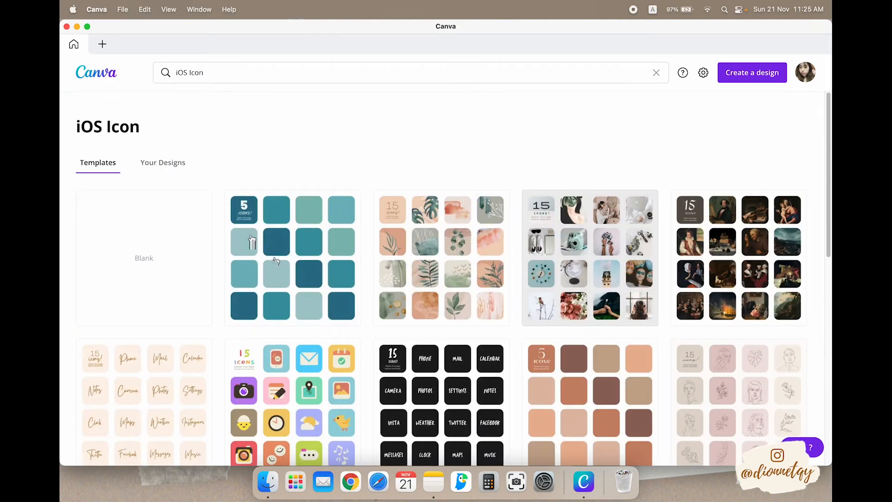
Step: Browse the iOS Icon templates and pick the Pink and Cream Handdrawn Line Art Icons set
scroll(293, 316, "down", 1)
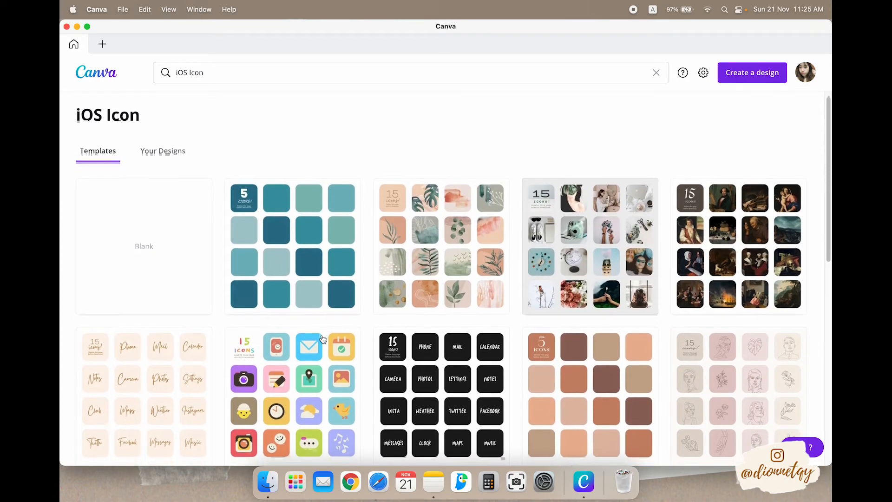
scroll(309, 344, "down", 2)
scroll(323, 339, "down", 1)
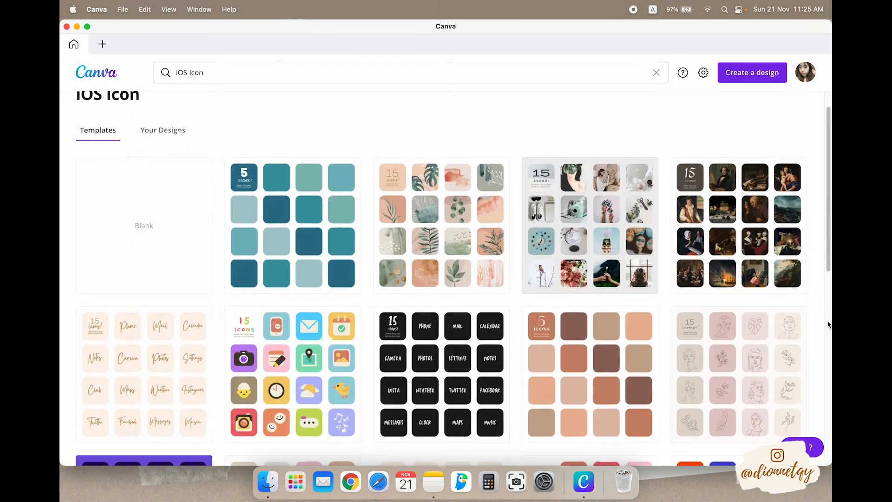
scroll(727, 369, "down", 5)
scroll(726, 368, "down", 2)
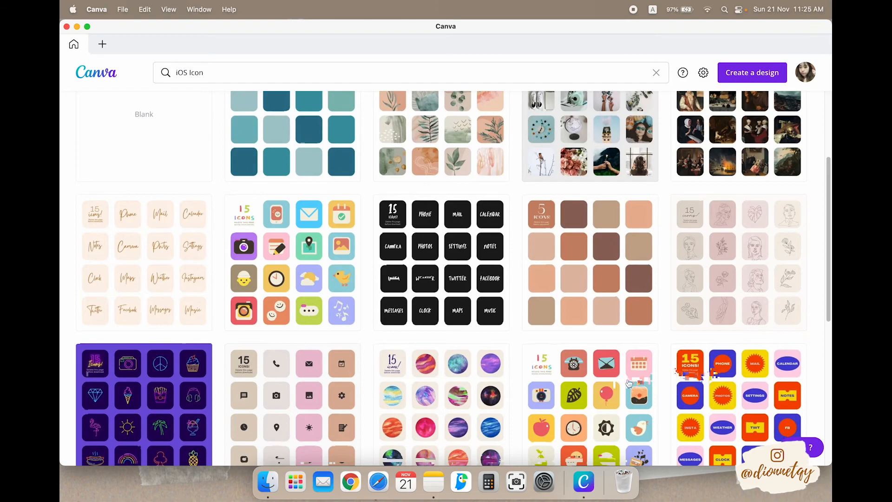
scroll(683, 326, "down", 1)
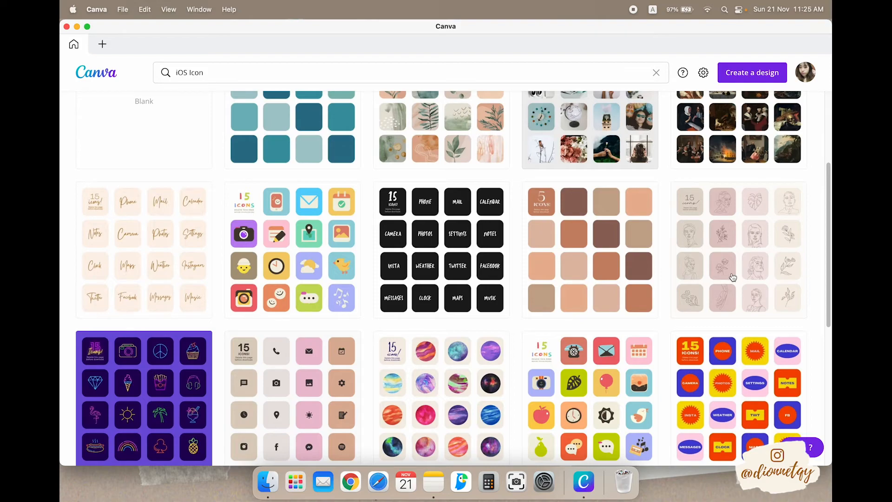
left_click(732, 278)
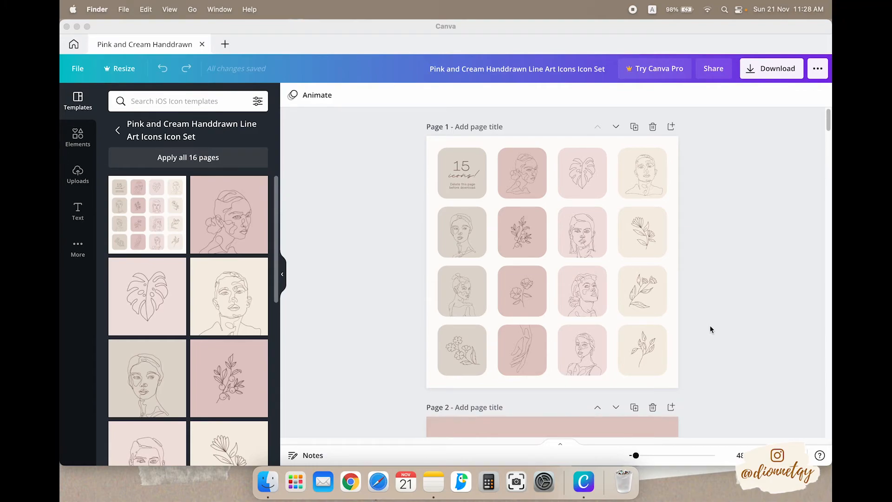
Step: Enlarge the two-flower line drawing on page 10 and centre it so it nearly fills the pink square
scroll(710, 329, "down", 20)
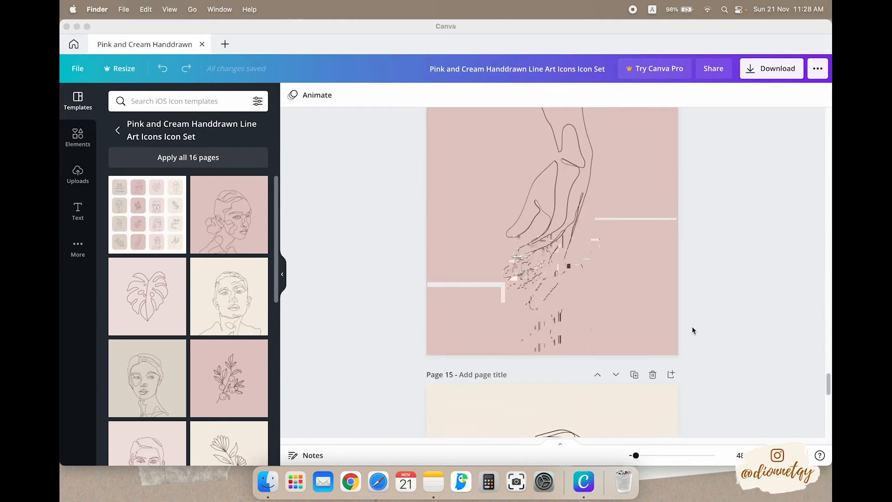
scroll(692, 330, "down", 10)
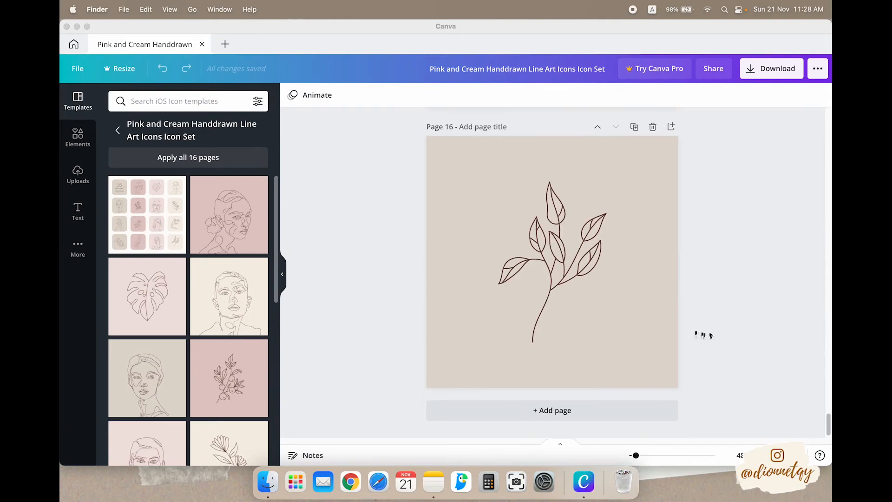
scroll(697, 332, "up", 10)
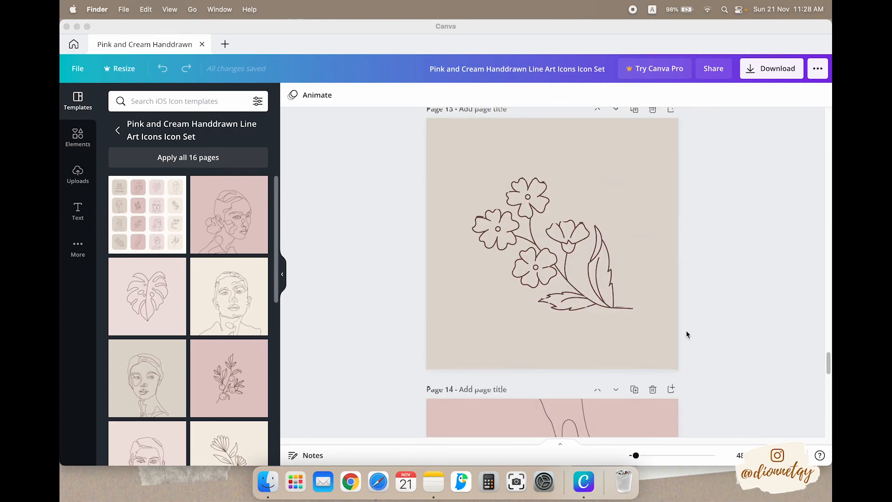
scroll(685, 330, "up", 10)
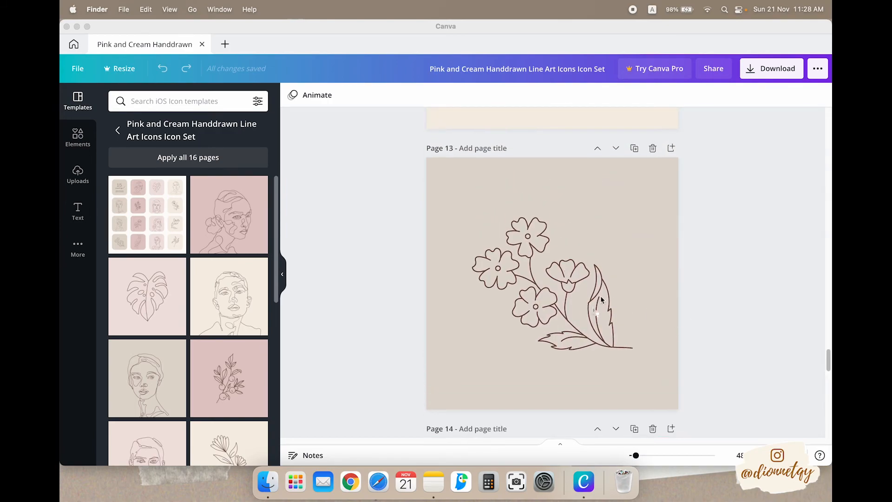
scroll(602, 316, "down", 2)
left_click(565, 292)
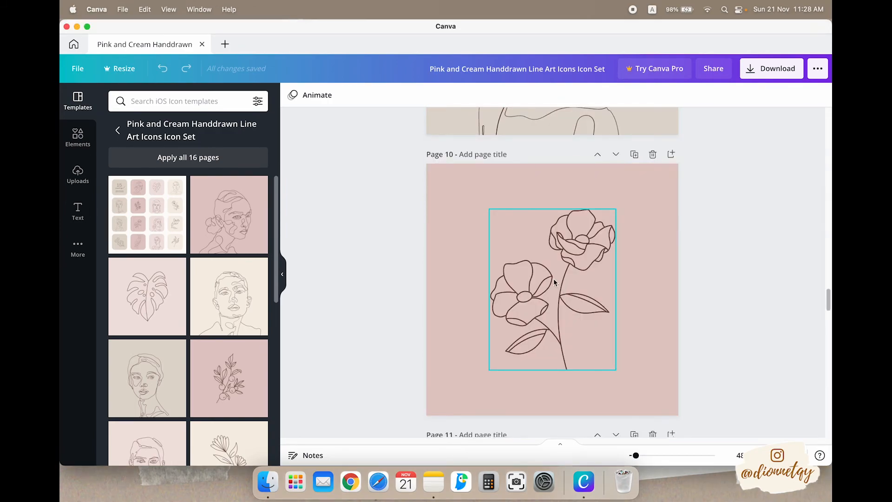
left_click(547, 278)
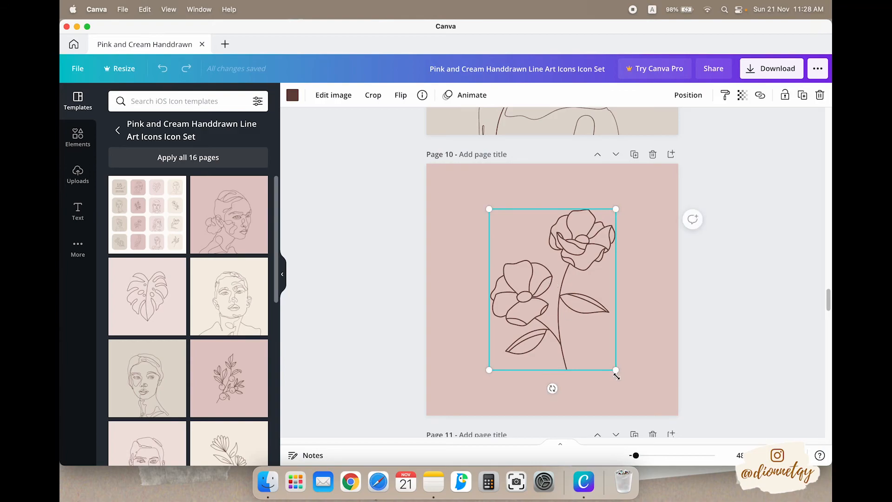
left_click_drag(616, 369, 660, 398)
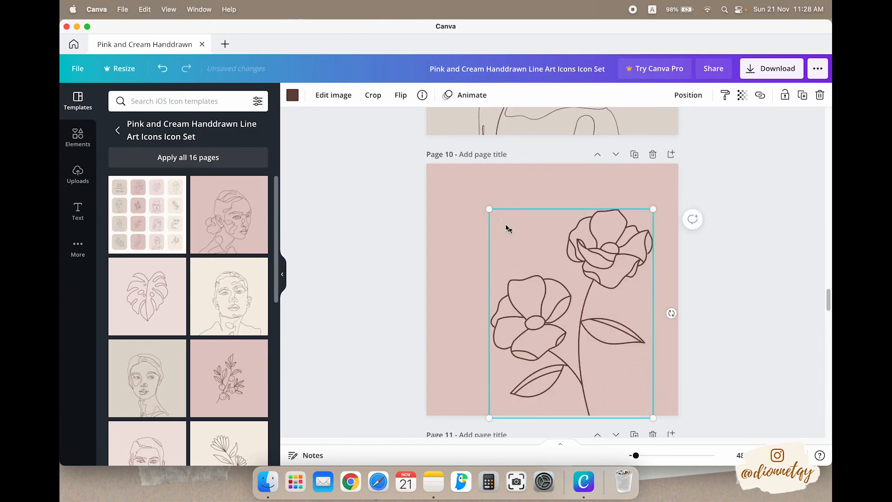
left_click_drag(490, 209, 471, 190)
left_click_drag(570, 276, 556, 262)
left_click(405, 185)
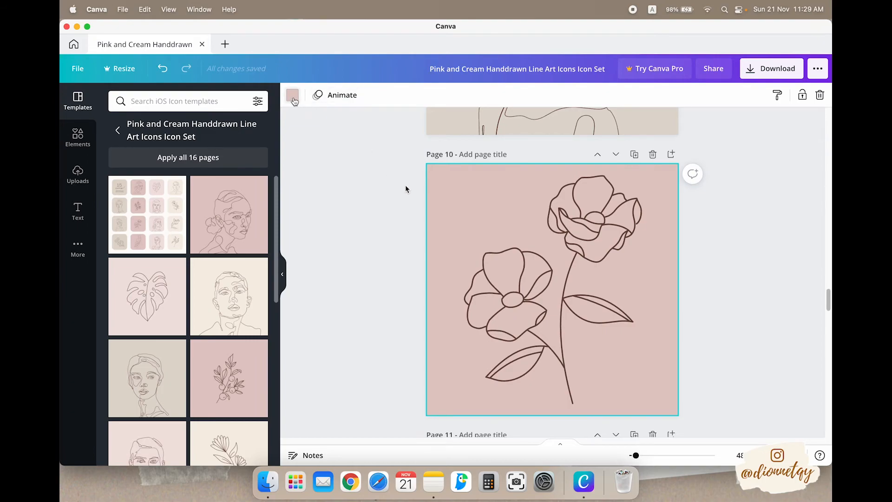
Step: Open the background colour options for the page 10 flower icon and look over the remaining icon pages through page 16
left_click(292, 95)
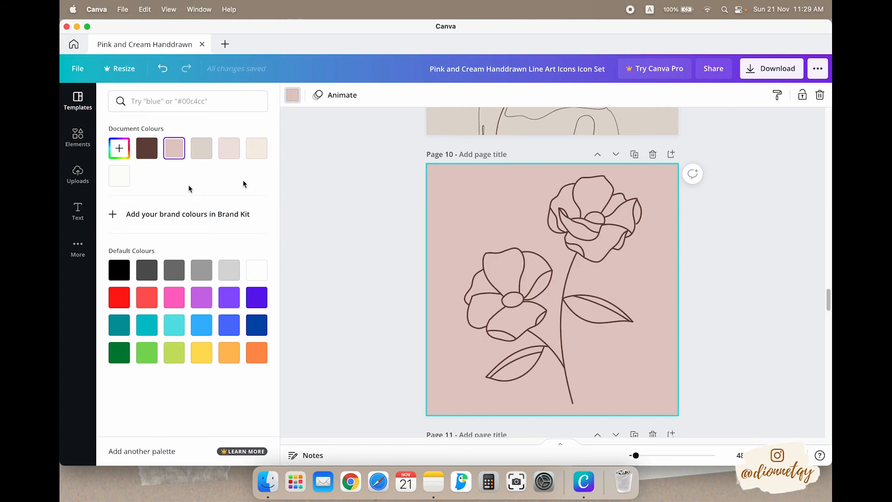
scroll(661, 274, "down", 15)
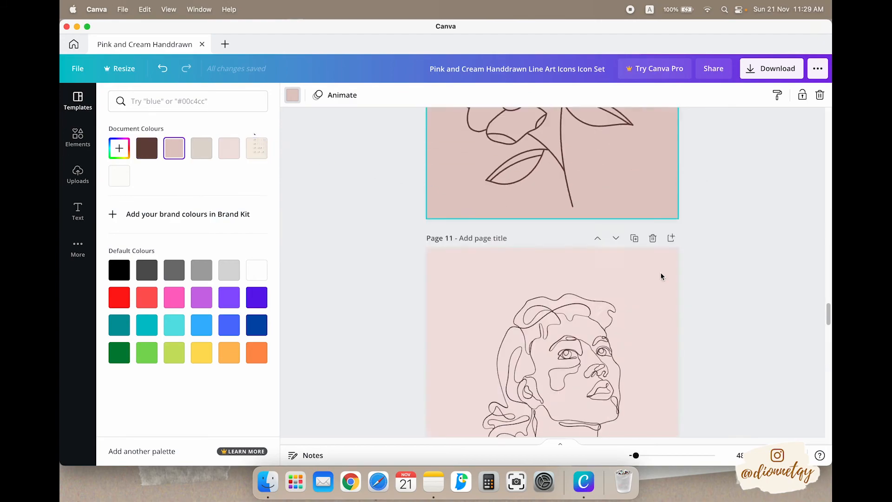
scroll(619, 350, "down", 15)
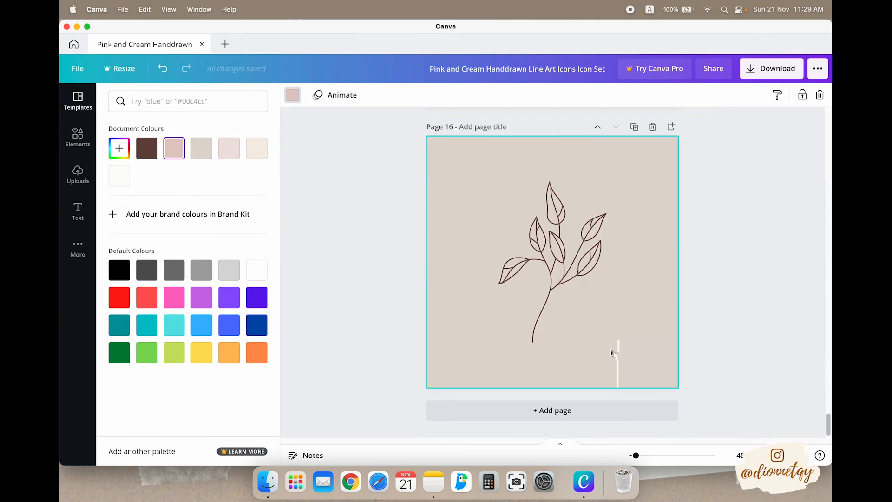
Step: Try the cream document colour as the background of the flower icon on page 10
scroll(606, 356, "up", 20)
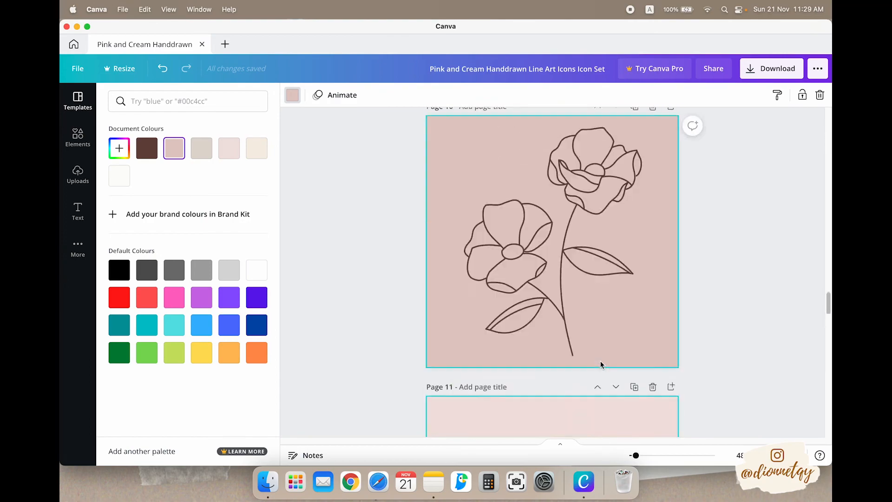
scroll(600, 363, "up", 1)
scroll(600, 362, "down", 2)
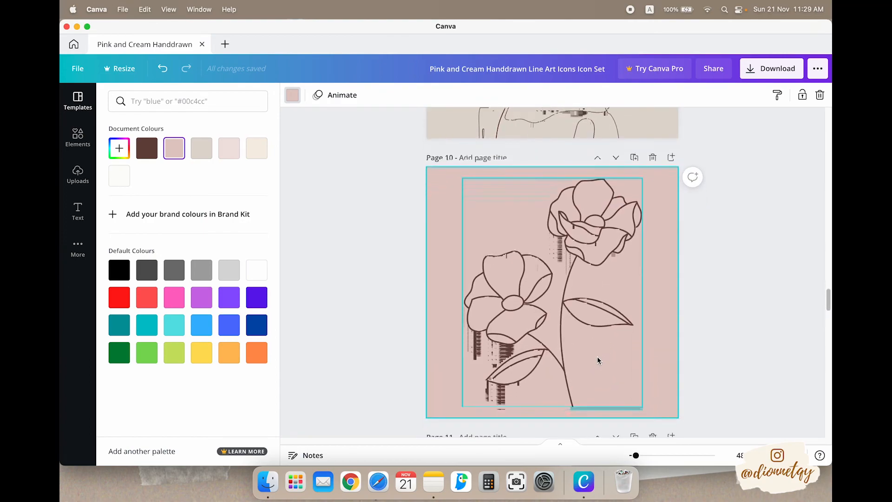
left_click(258, 151)
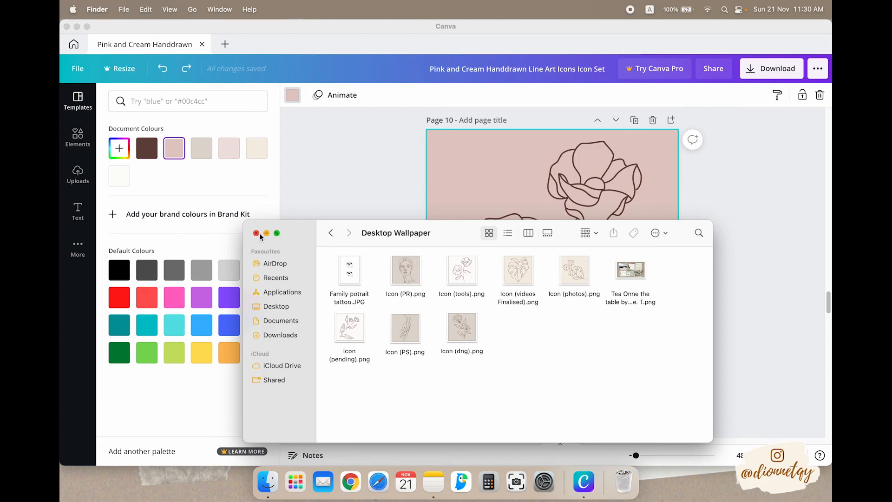
Step: Switch to the Mac desktop, show the info for the Adobe Photoshop 2021 alias, and bring up the Desktop Wallpaper folder in Finder
key("super+h")
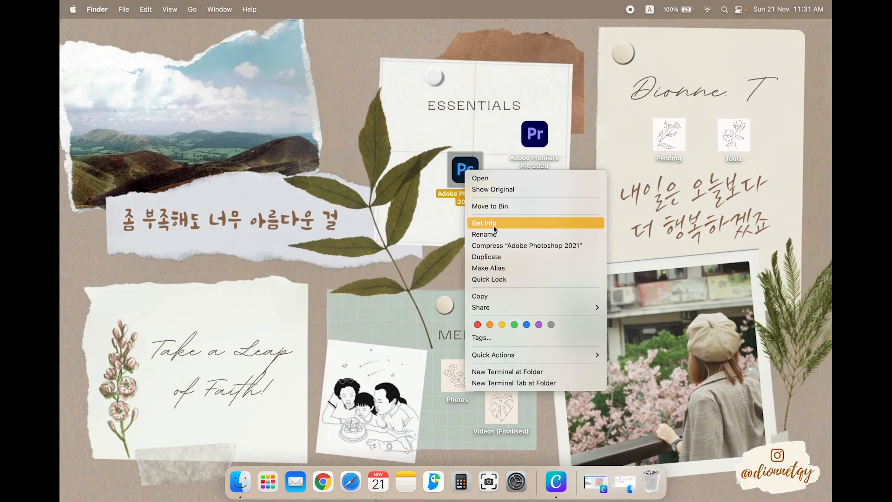
left_click(494, 224)
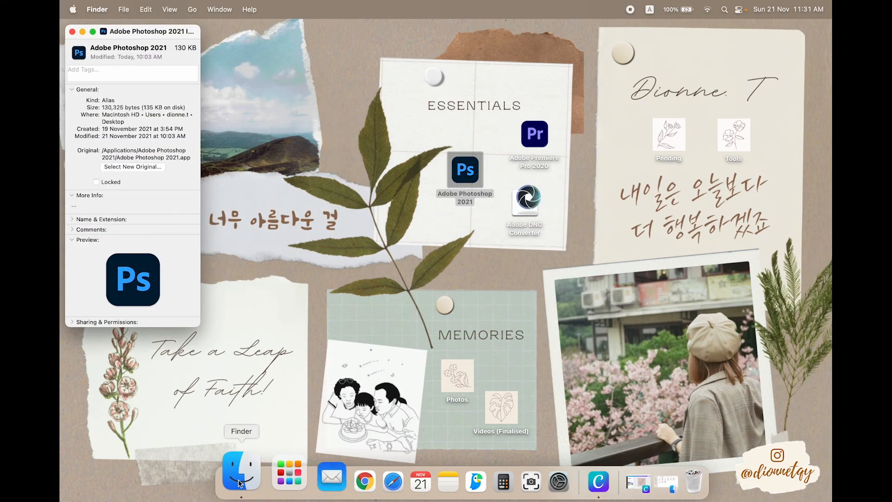
left_click(238, 483)
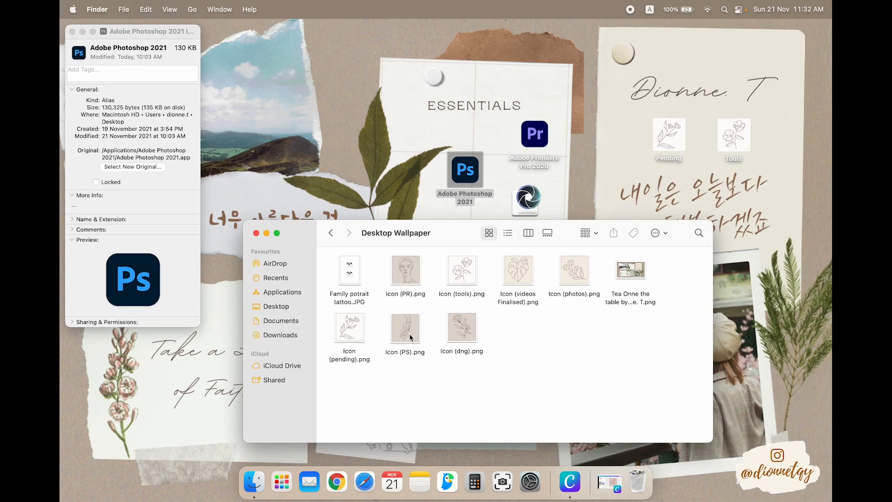
Step: Try Icon (PS).png as the Adobe Photoshop 2021 alias icon, and put the original Photoshop icon back
mouse_move(407, 331)
left_mouse_down()
mouse_move(261, 114)
mouse_move(461, 266)
mouse_move(133, 100)
mouse_move(80, 58)
left_mouse_up()
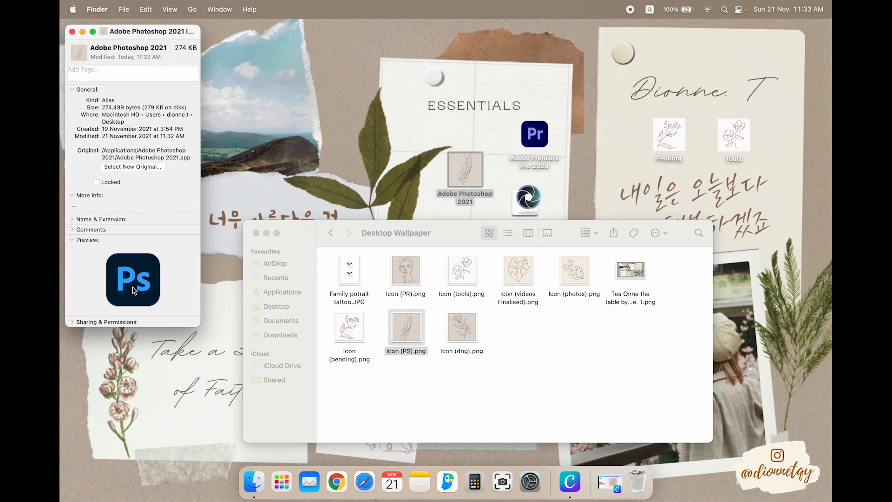
left_click_drag(134, 290, 81, 56)
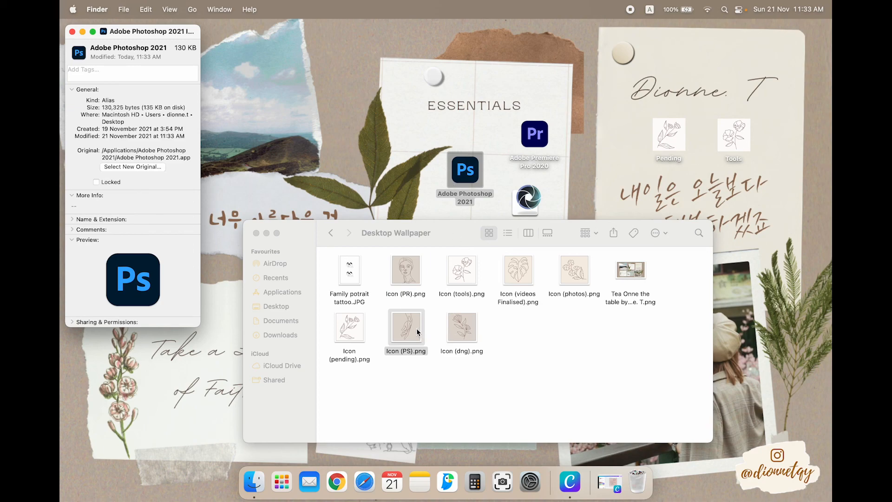
Step: Set Icon (PS).png as the icon of the Adobe Photoshop 2021 alias and close its info window
left_click_drag(409, 329, 80, 59)
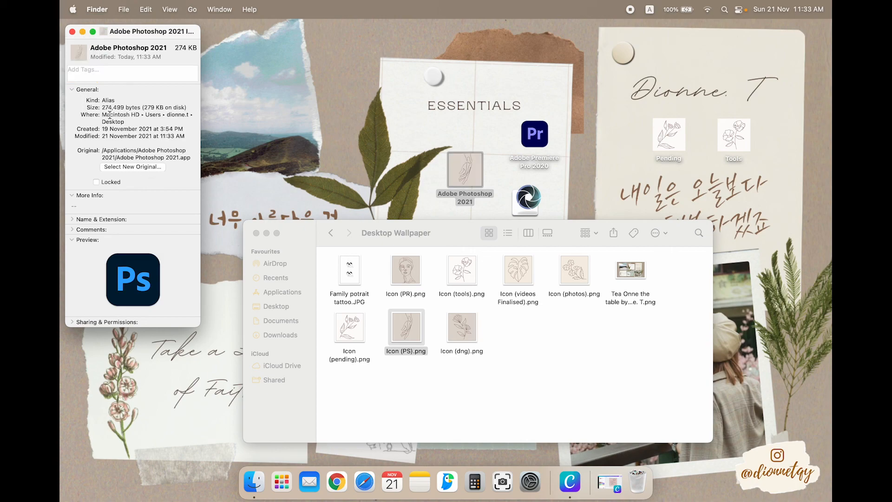
left_click(72, 31)
Step: Replace the Adobe Premiere Pro 2020 alias icon with Icon (PR).png through its file info
right_click(546, 139)
left_click(564, 190)
left_click_drag(406, 270, 80, 58)
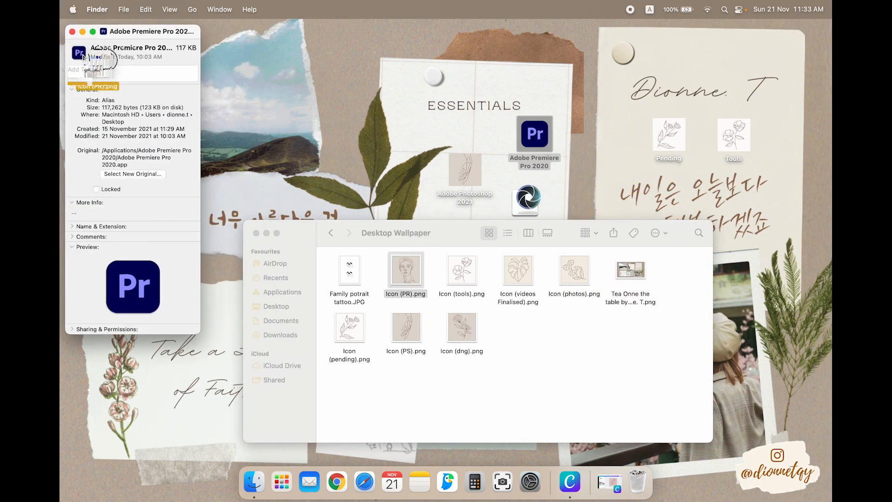
left_click(72, 31)
Step: Replace the Adobe DNG Converter alias icon with Icon (dng).png through its file info
right_click(545, 204)
left_click(557, 254)
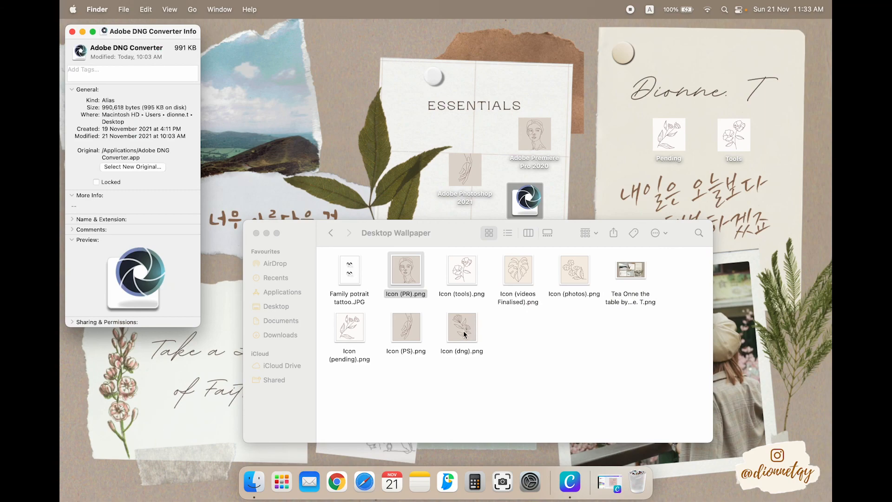
left_click_drag(462, 328, 85, 62)
left_click(72, 31)
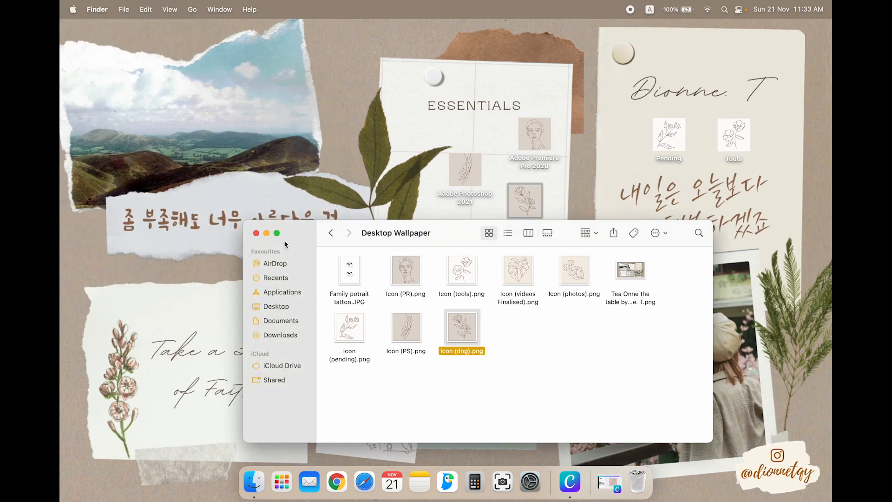